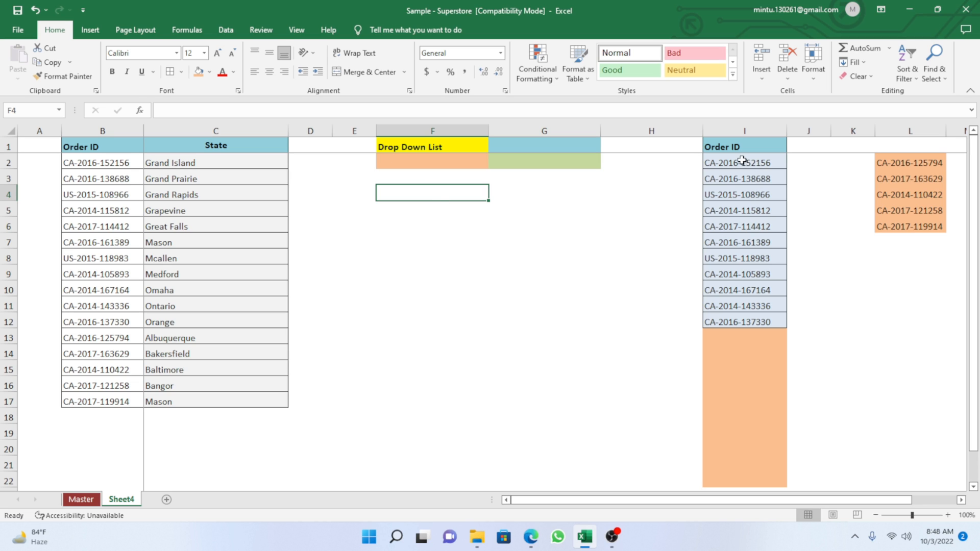
pyautogui.moveTo(742, 162); pyautogui.dragTo(735, 320)
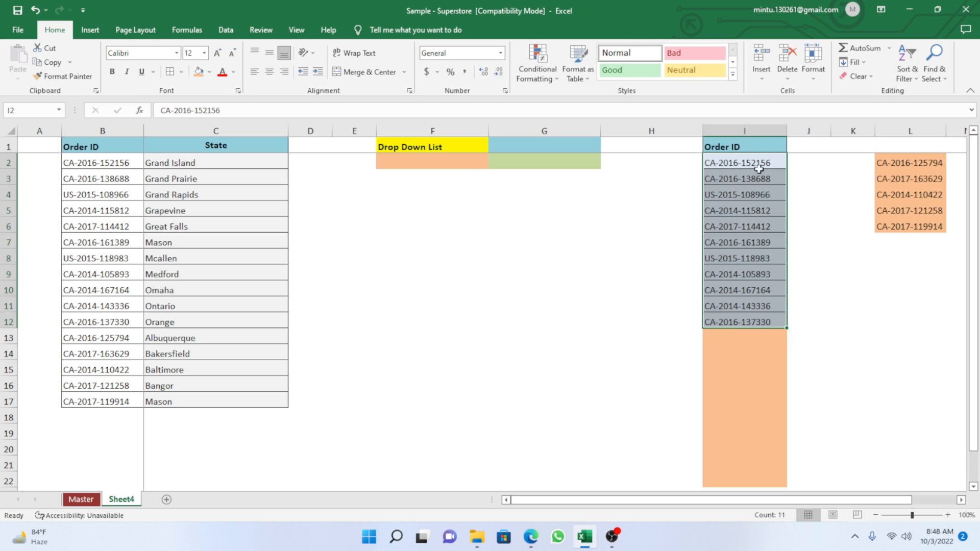
pyautogui.moveTo(736, 162); pyautogui.dragTo(740, 321)
pyautogui.click(826, 326)
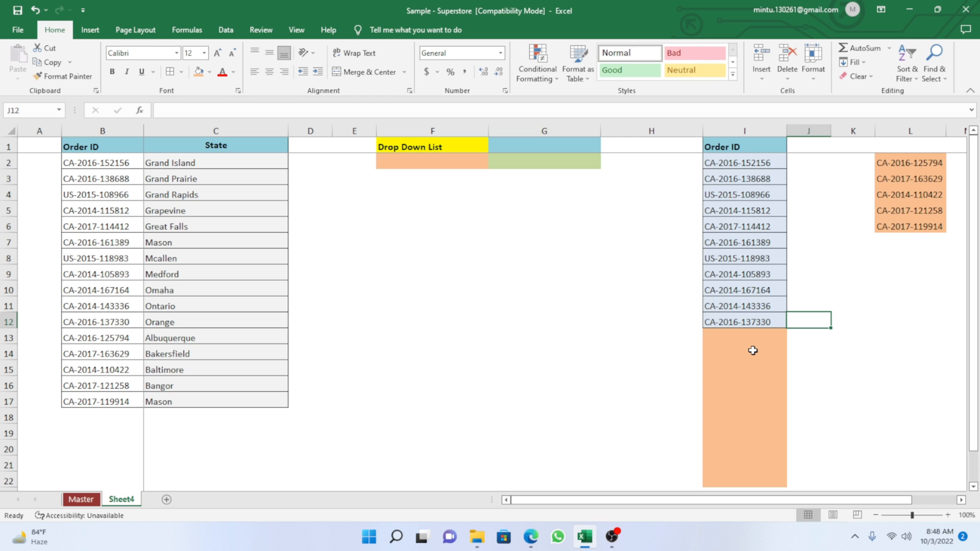
pyautogui.click(401, 180)
pyautogui.click(421, 239)
pyautogui.click(440, 164)
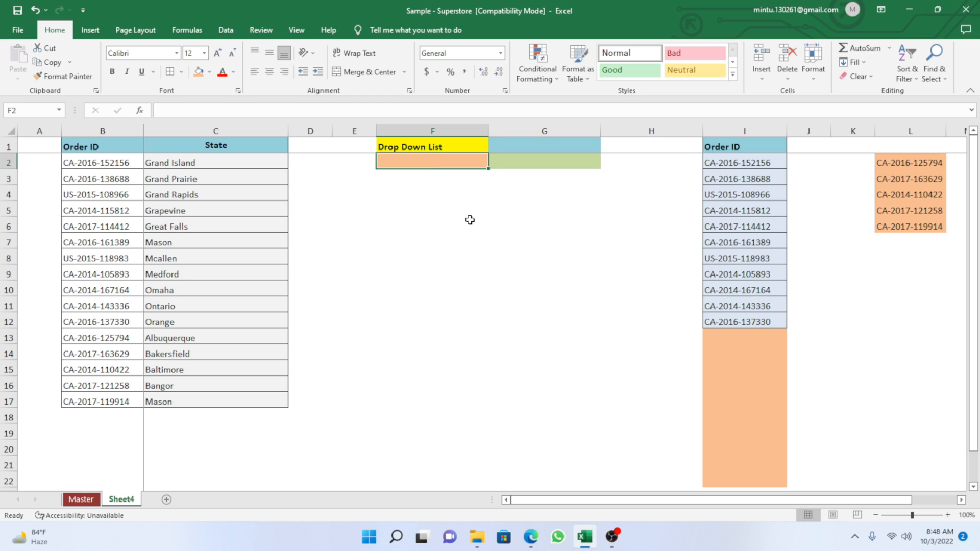
pyautogui.click(383, 197)
# Open data validation for cell F2 under the Drop Down List heading and allow only List values
pyautogui.click(408, 162)
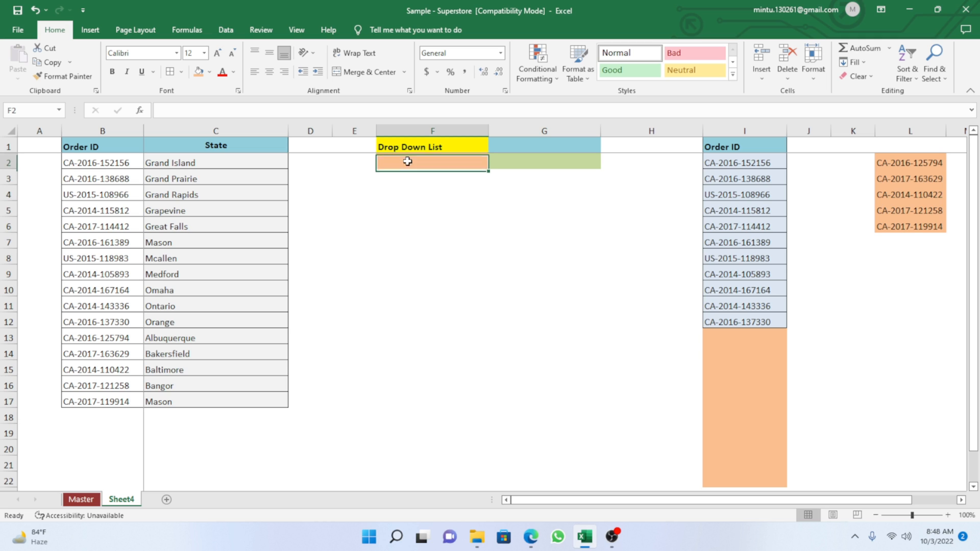
pyautogui.click(226, 32)
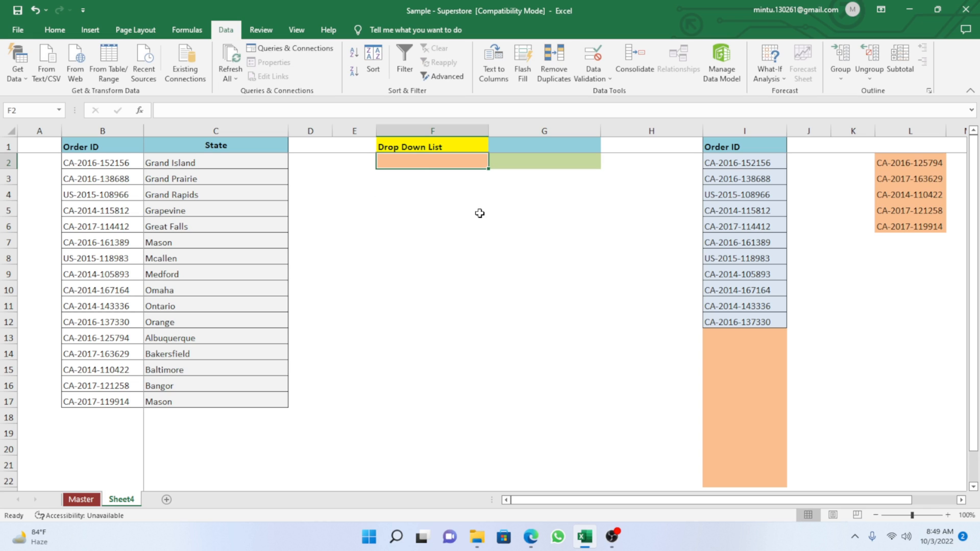
pyautogui.click(608, 79)
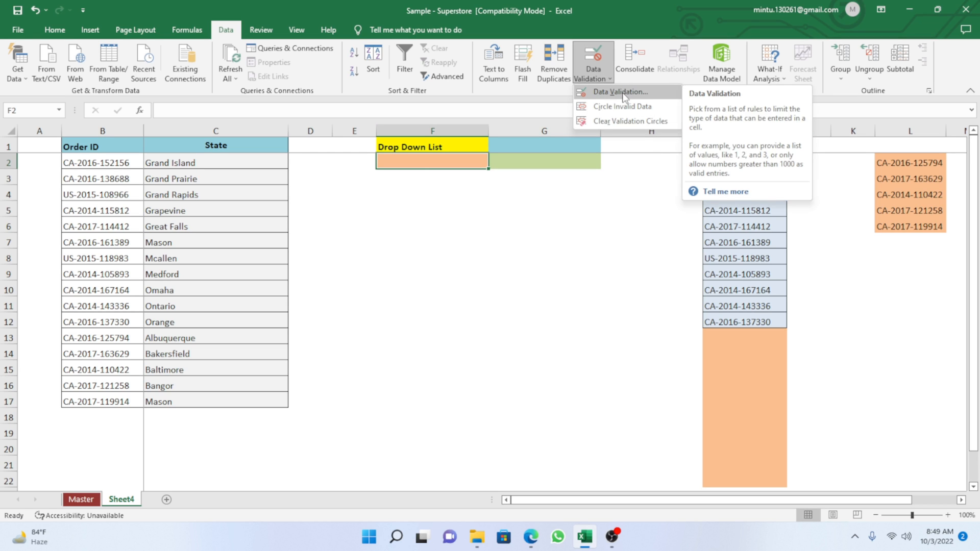
pyautogui.click(626, 94)
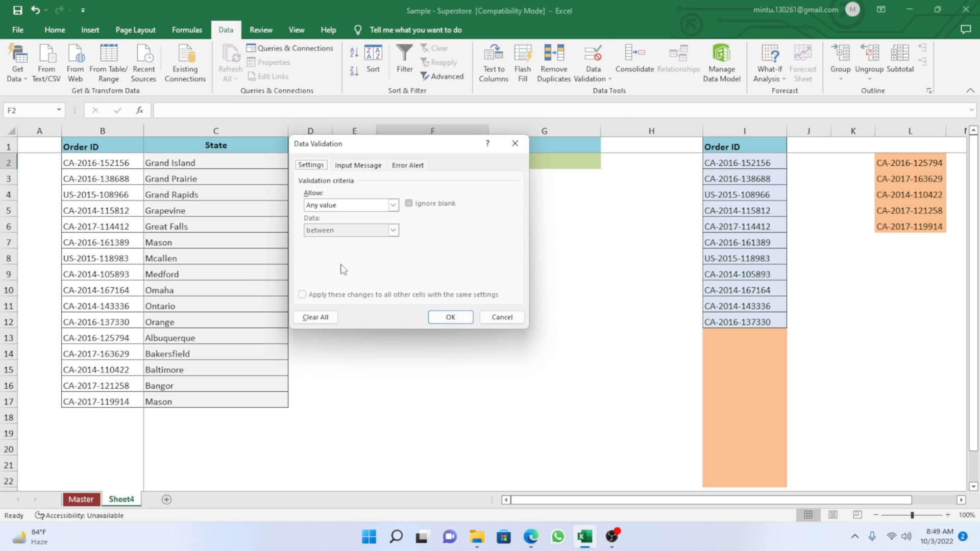
pyautogui.click(393, 206)
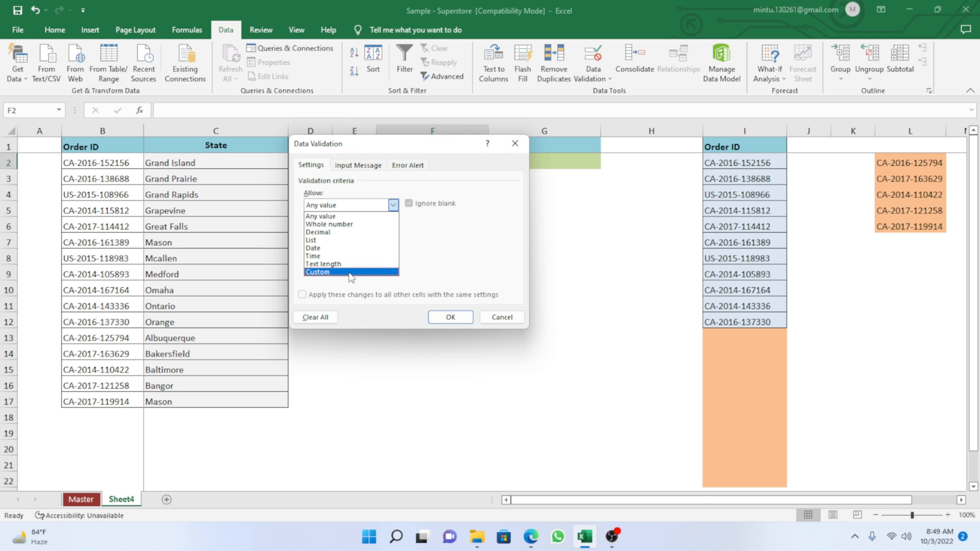
pyautogui.click(317, 241)
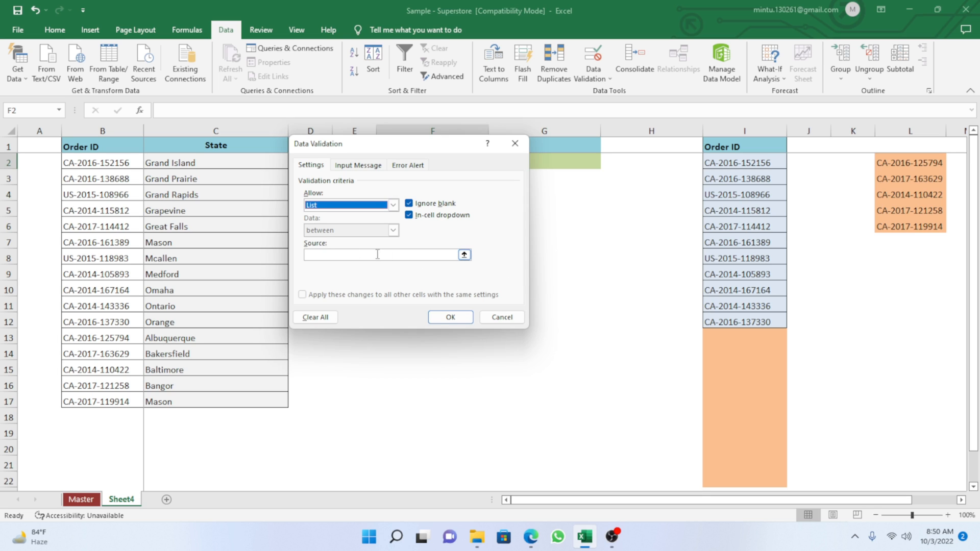
# Set the validation list's source to =$I$2:$I$12 and apply the rule
pyautogui.click(326, 255)
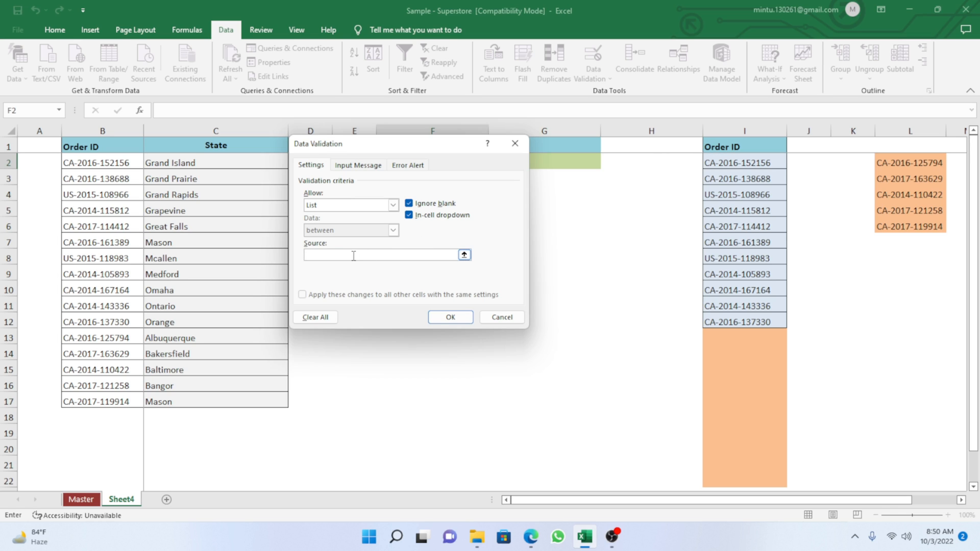
pyautogui.click(464, 254)
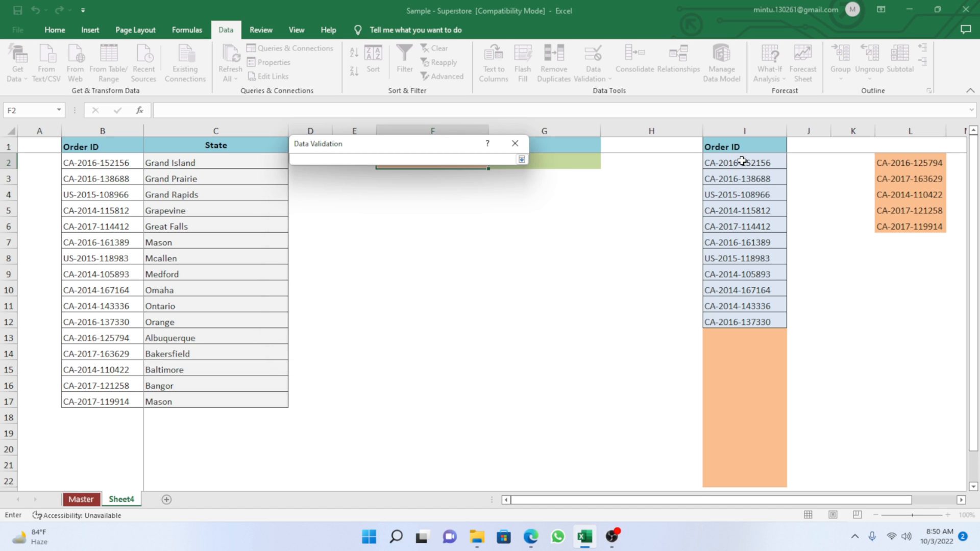
pyautogui.moveTo(740, 160); pyautogui.dragTo(737, 315)
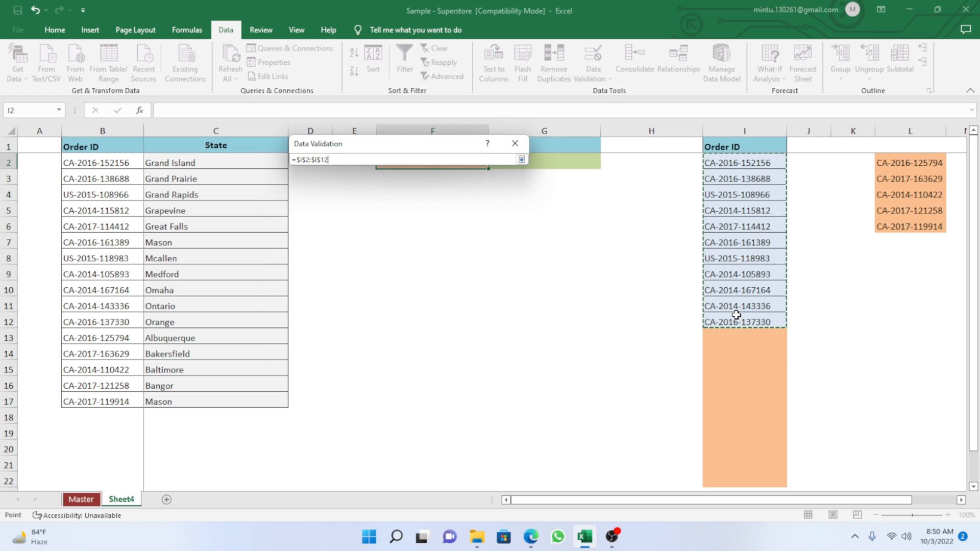
pyautogui.click(521, 160)
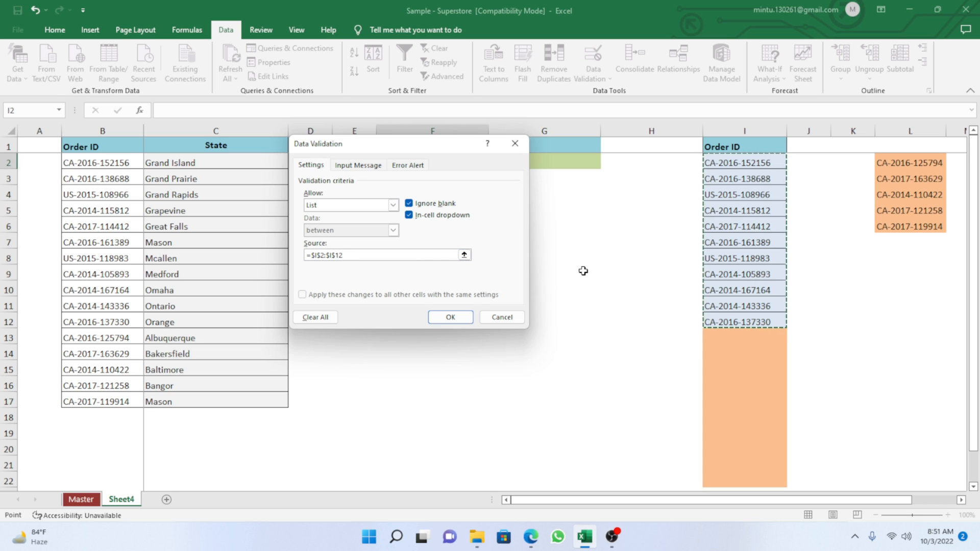
pyautogui.click(447, 318)
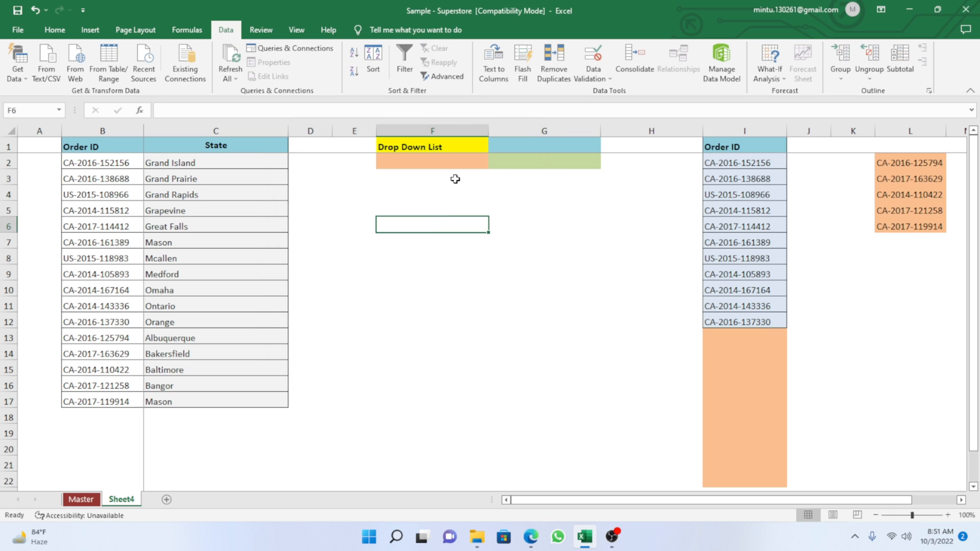
# Browse the new drop-down list in F2 and choose the order ID that matches cell I3
pyautogui.click(432, 165)
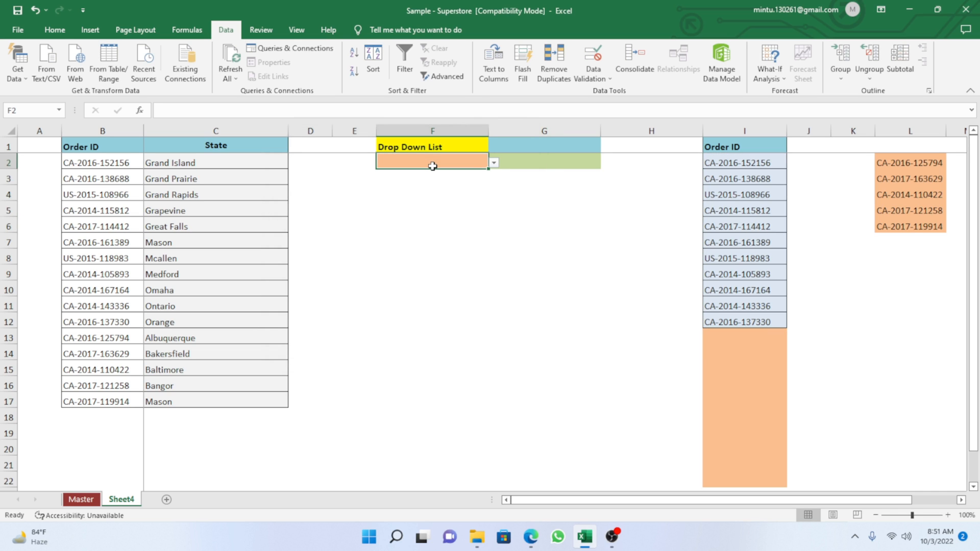
pyautogui.click(494, 163)
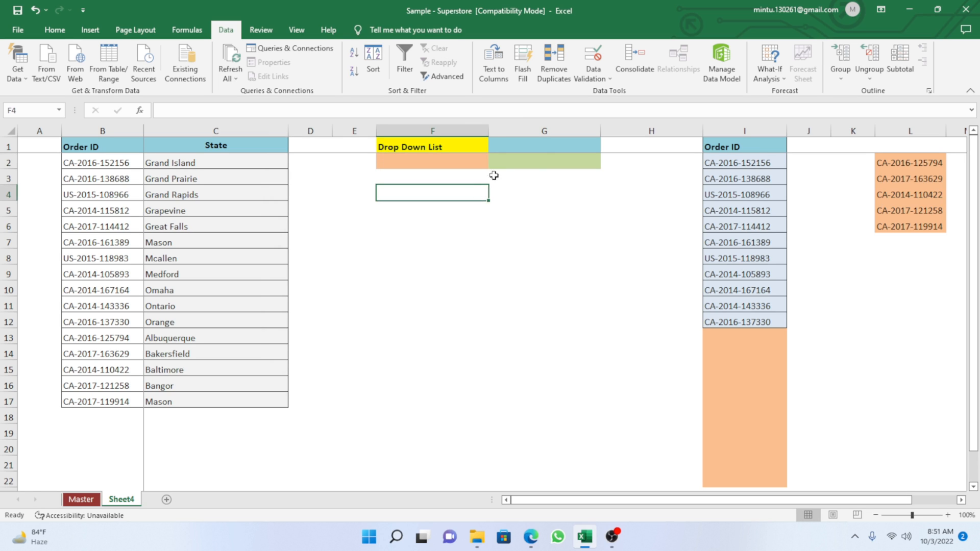
pyautogui.click(456, 168)
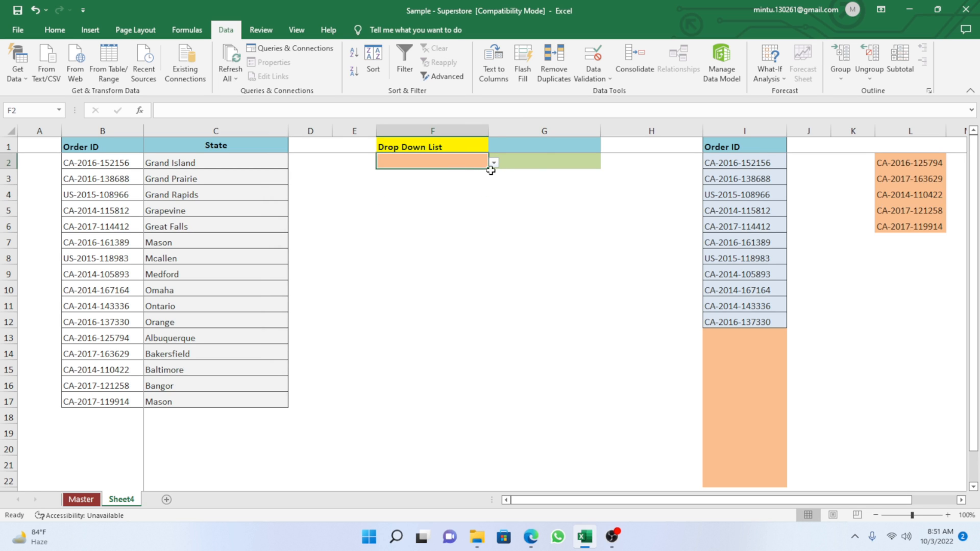
pyautogui.click(441, 195)
pyautogui.click(431, 164)
pyautogui.click(494, 163)
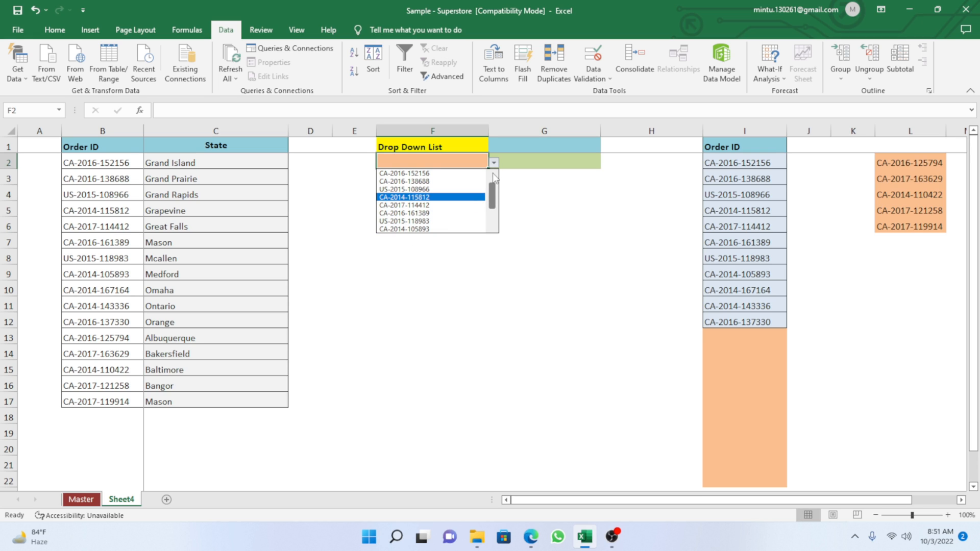
pyautogui.moveTo(492, 191)
pyautogui.mouseDown()
pyautogui.moveTo(491, 220)
pyautogui.moveTo(491, 186)
pyautogui.mouseUp()
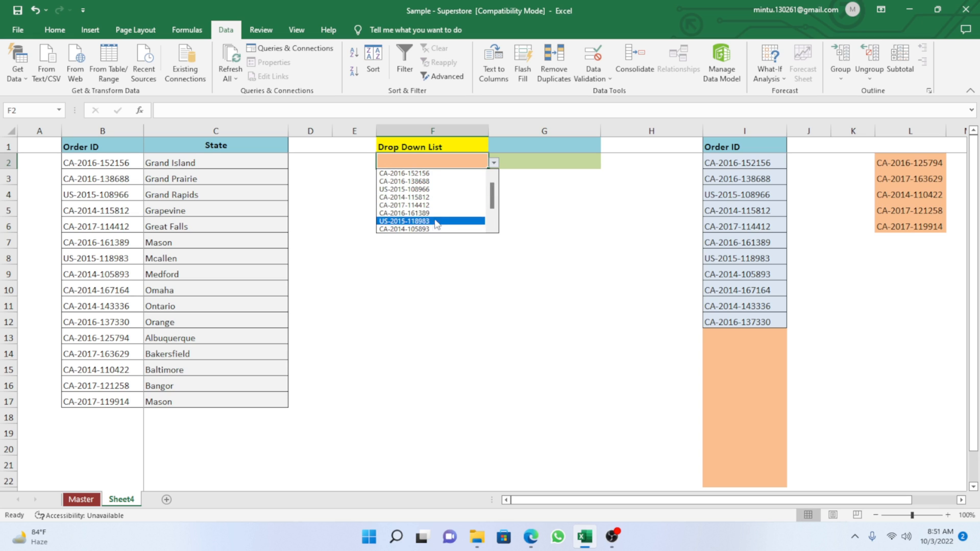
pyautogui.click(408, 181)
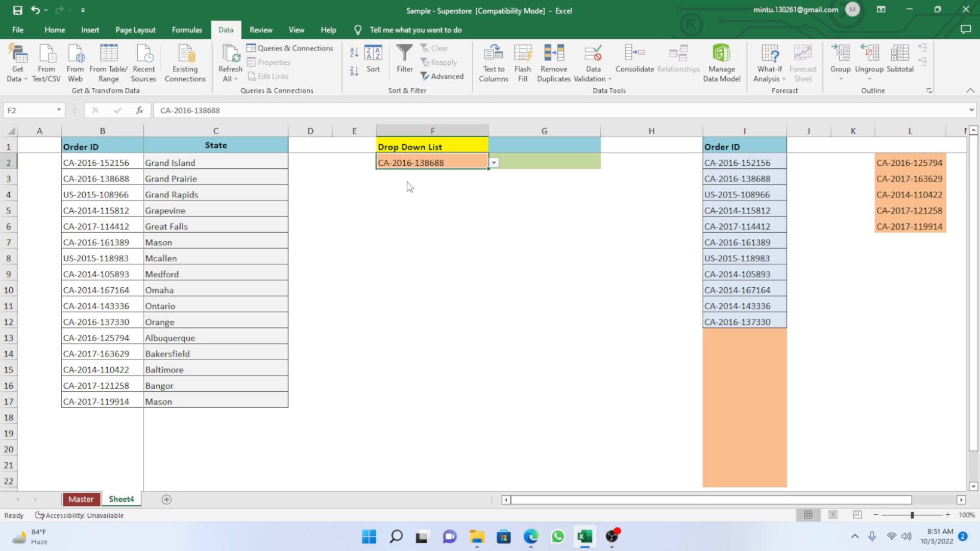
# Change the F2 drop-down selection to the order ID that matches cell I7
pyautogui.click(459, 204)
pyautogui.click(437, 164)
pyautogui.click(493, 164)
pyautogui.click(420, 202)
pyautogui.click(490, 224)
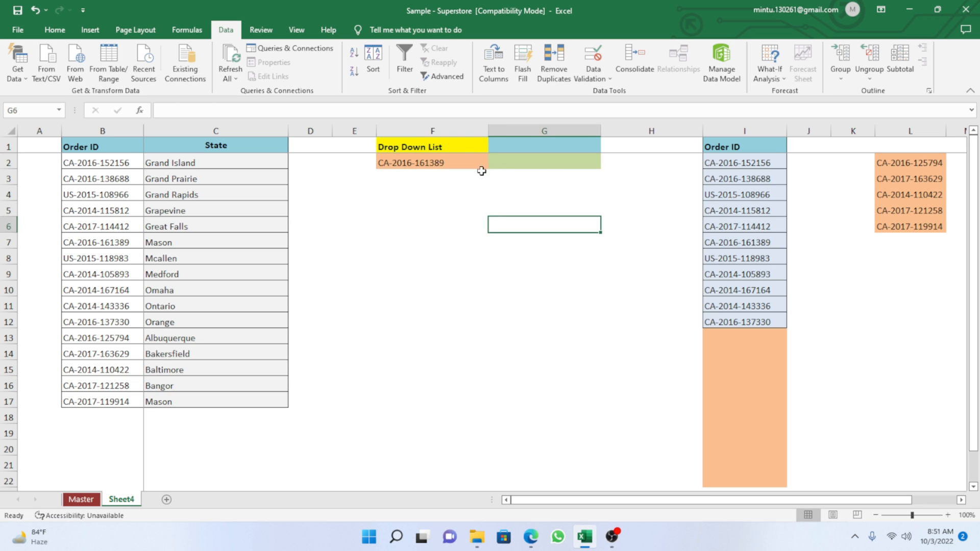
# Select the order ID matching I11 in F2's drop-down, replace it with the one matching I12, and review the list once more
pyautogui.click(466, 164)
pyautogui.click(493, 163)
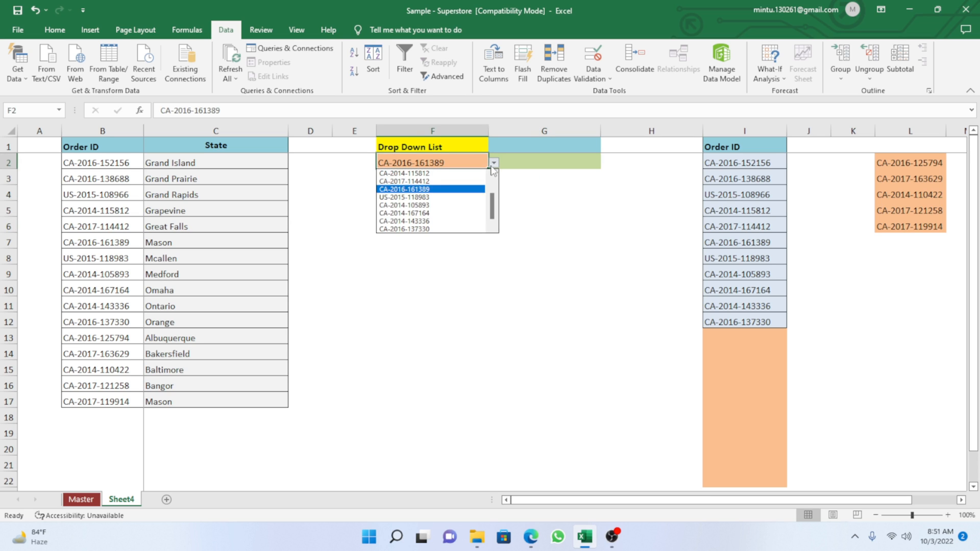
pyautogui.click(415, 221)
pyautogui.click(494, 164)
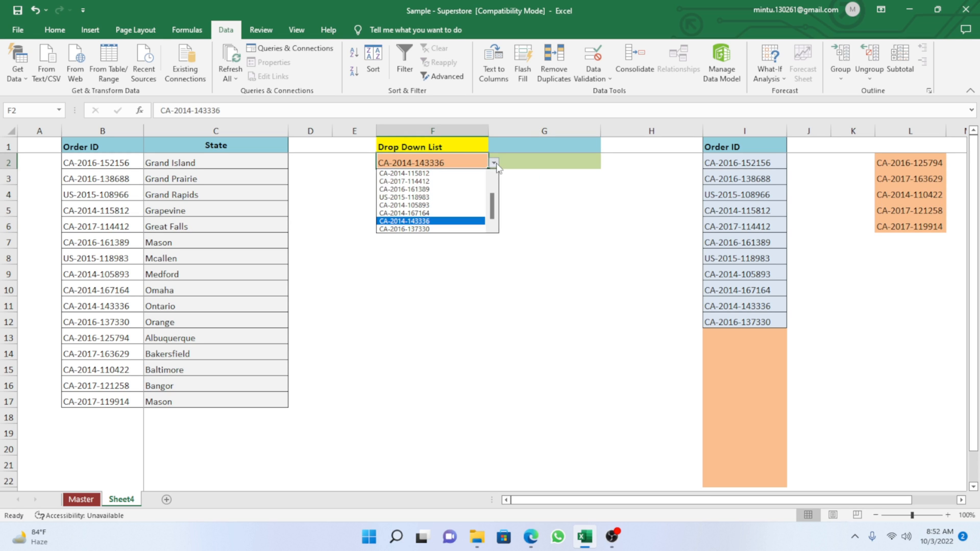
pyautogui.click(426, 230)
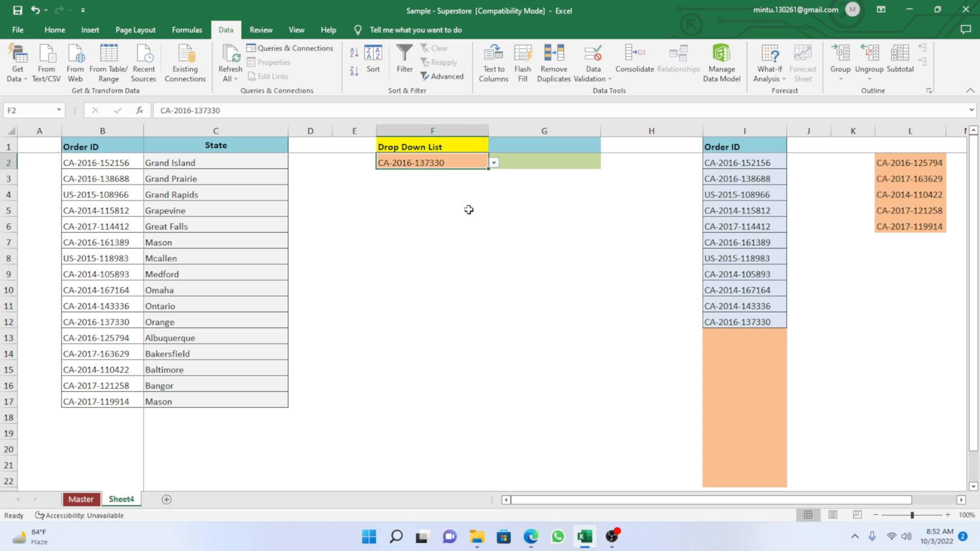
pyautogui.click(495, 165)
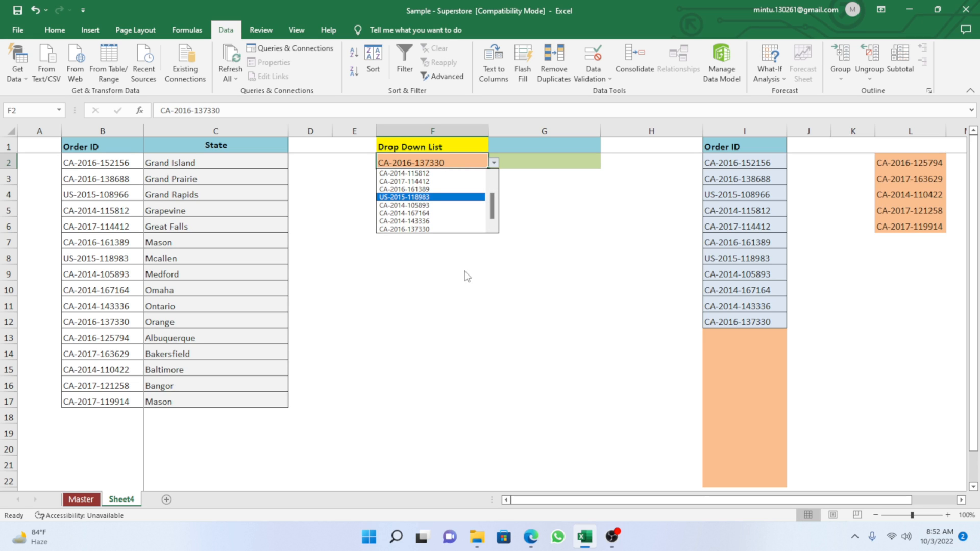
pyautogui.press('Escape')
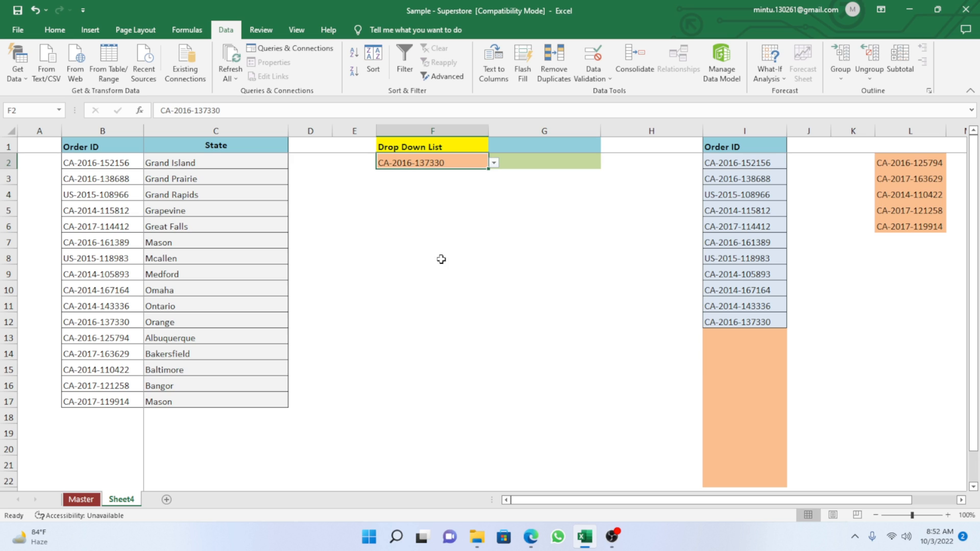
# Copy the order ID from cell L2 into I13, directly below the Order ID list
pyautogui.click(729, 335)
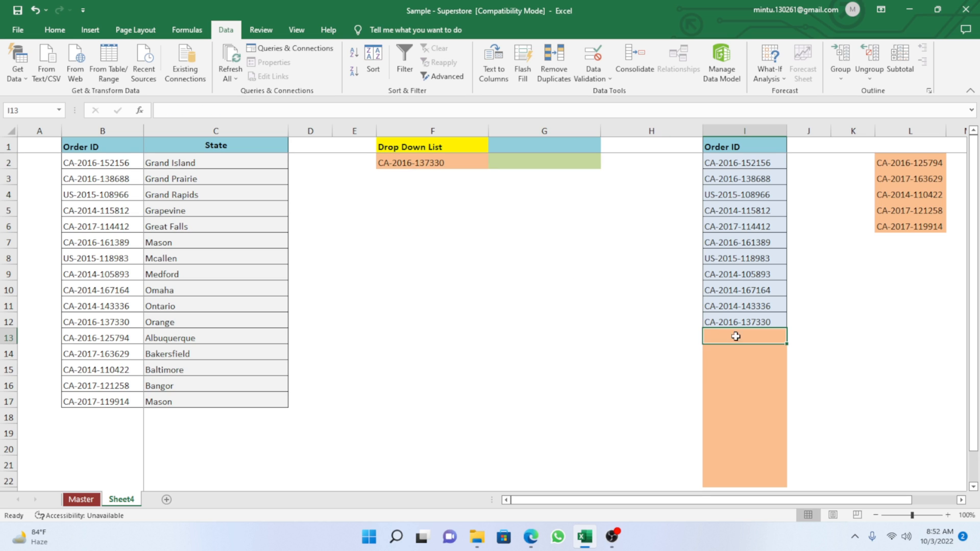
pyautogui.click(900, 168)
pyautogui.hotkey('ctrl', 'c')
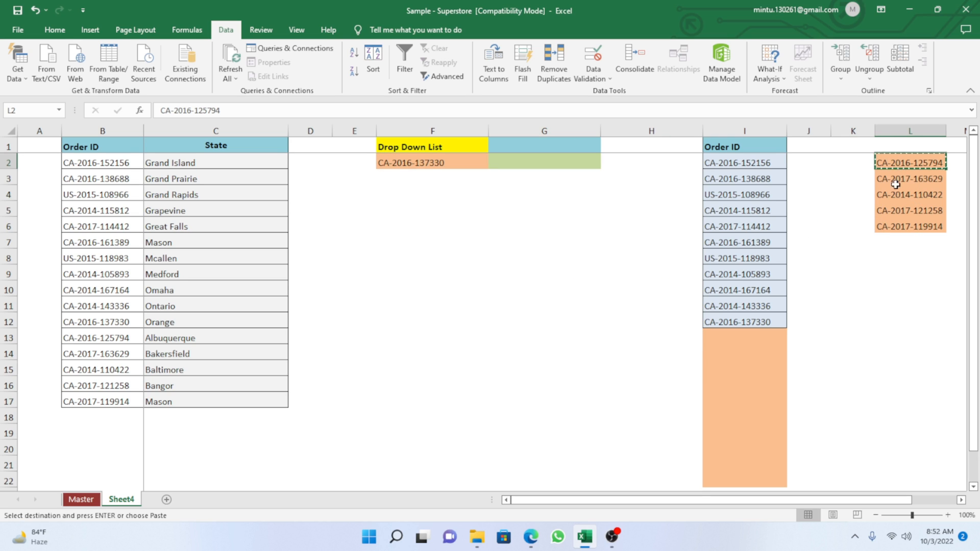
pyautogui.click(741, 339)
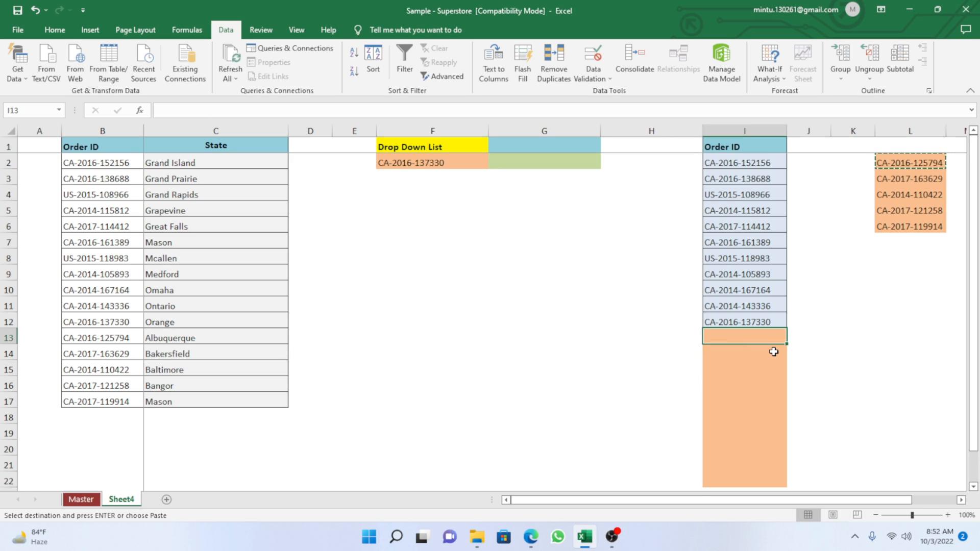
pyautogui.hotkey('ctrl', 'v')
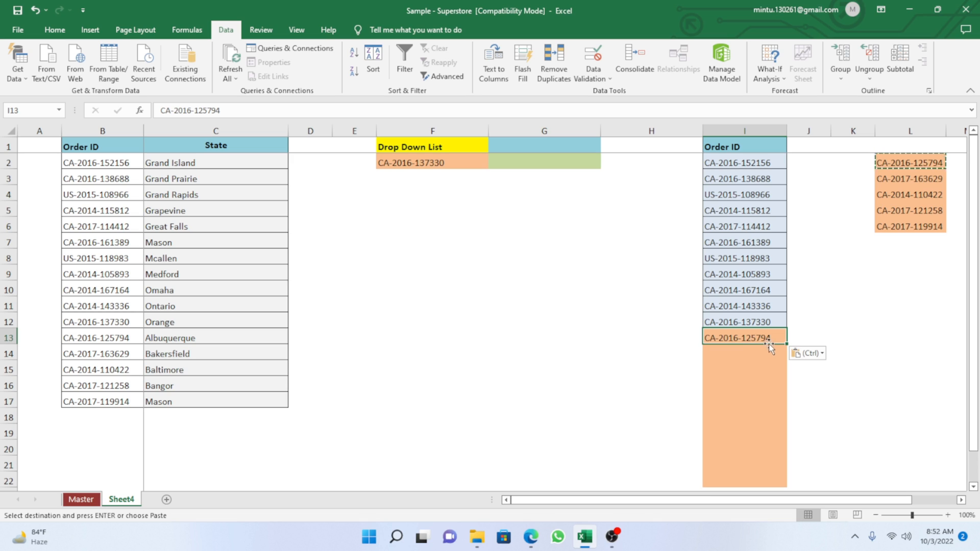
# Look through the full F2 drop-down list for the order ID added in I13
pyautogui.click(437, 164)
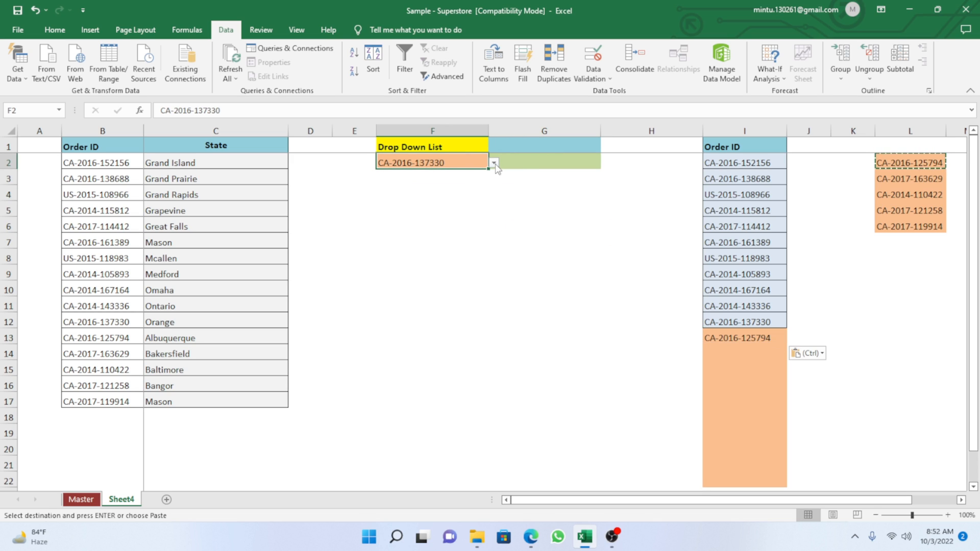
pyautogui.click(495, 163)
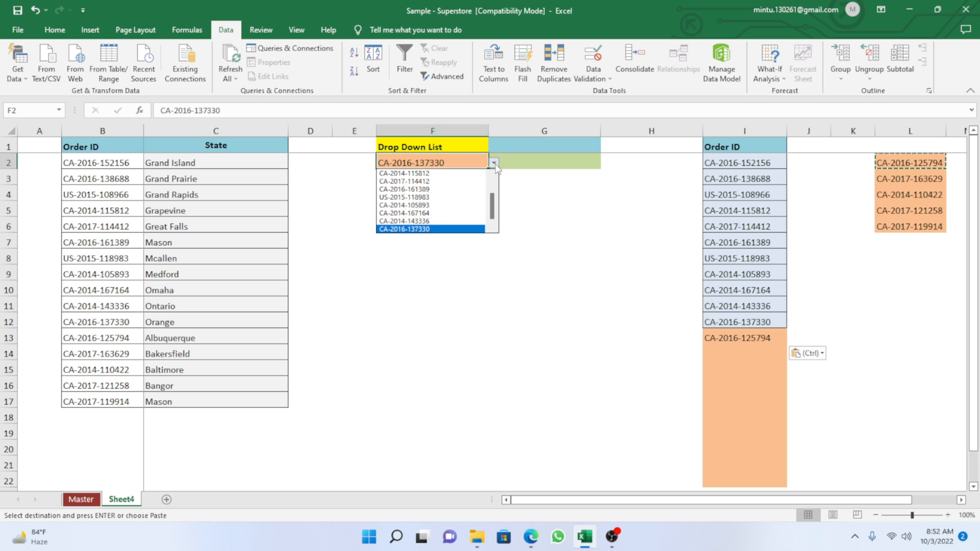
pyautogui.moveTo(493, 210); pyautogui.dragTo(499, 179)
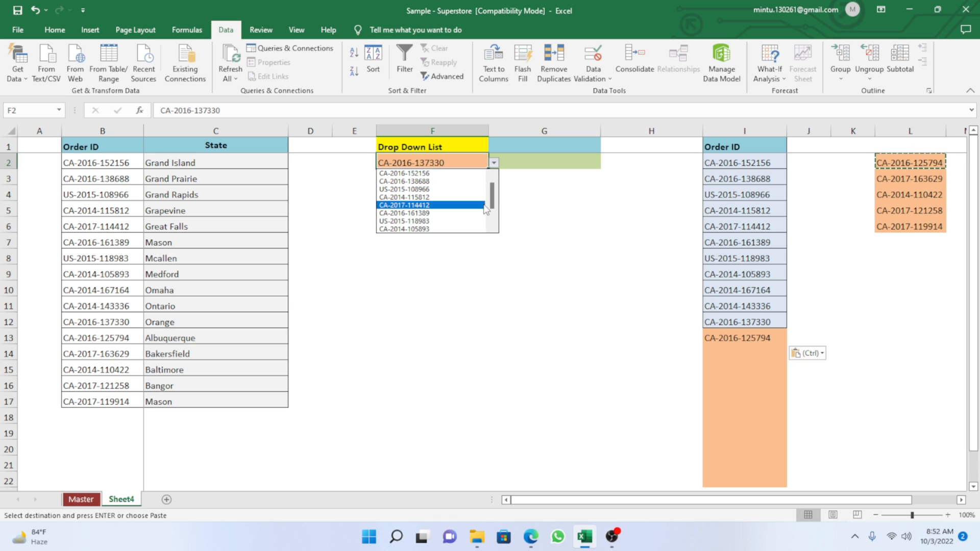
pyautogui.moveTo(493, 197); pyautogui.dragTo(491, 222)
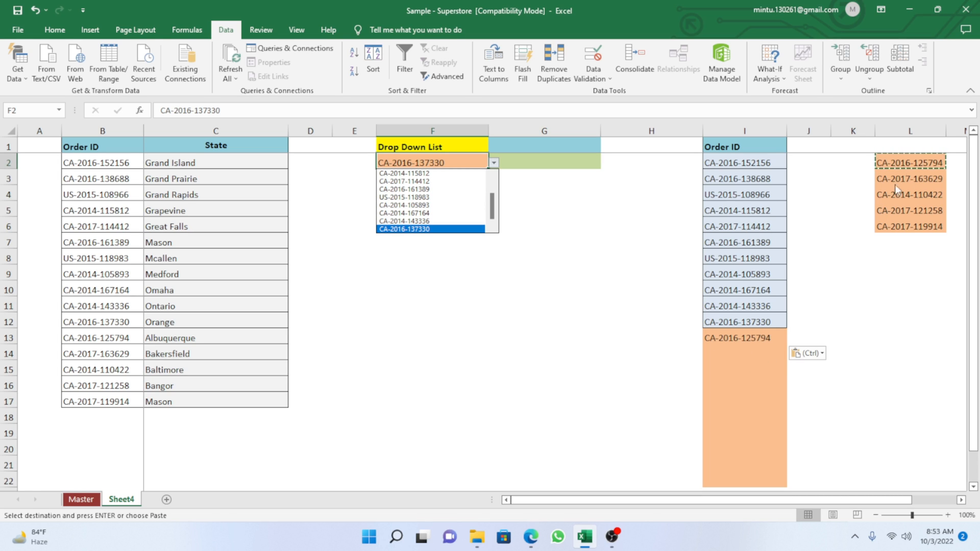
pyautogui.click(733, 362)
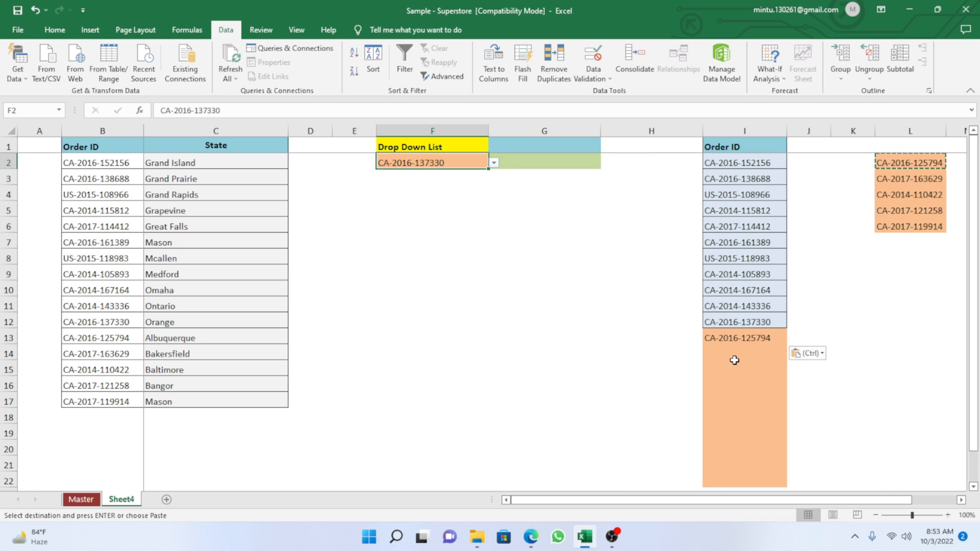
# Recheck the last entries of F2's drop-down list against the Order ID list in column I
pyautogui.click(493, 163)
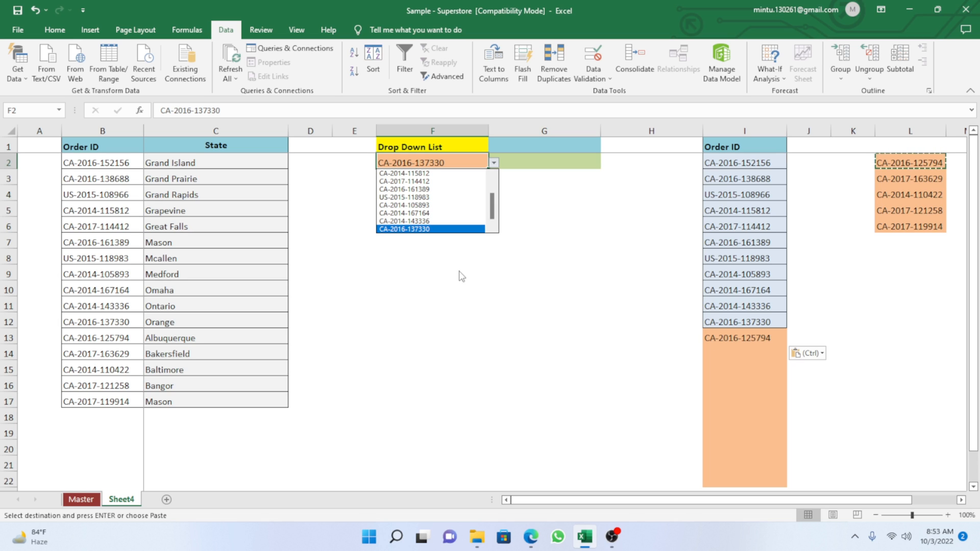
pyautogui.press('Escape')
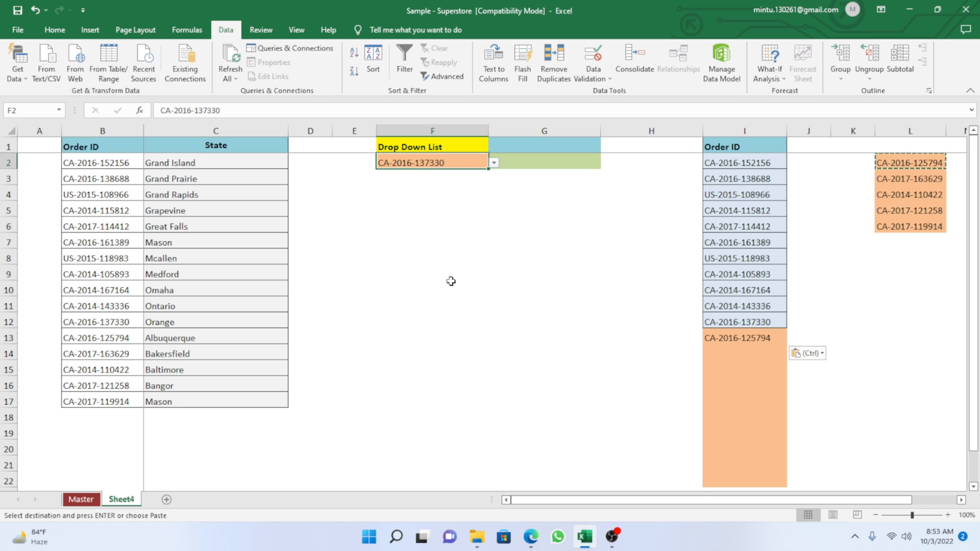
pyautogui.click(487, 231)
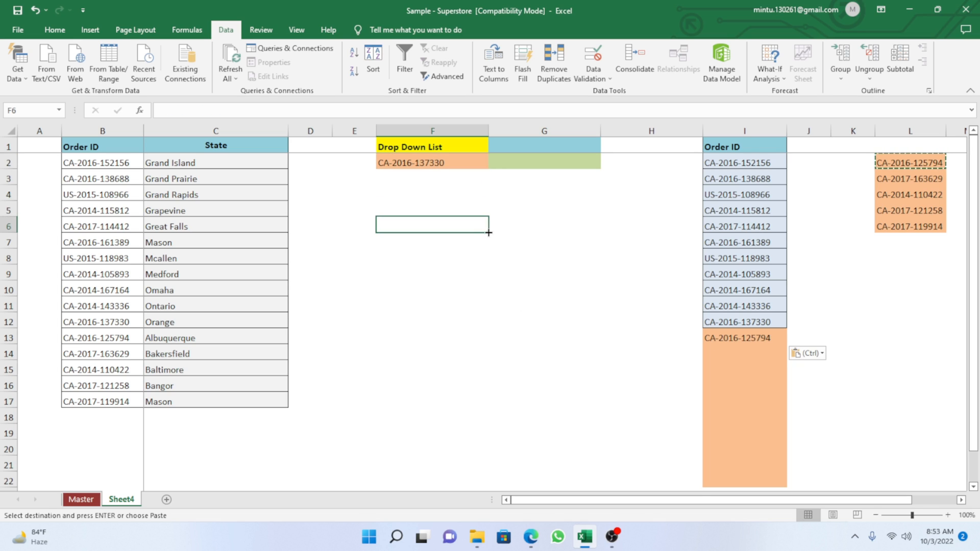
# Begin an OFFSET formula in G8 with I1 as the reference and 1 as the rows argument
pyautogui.click(515, 259)
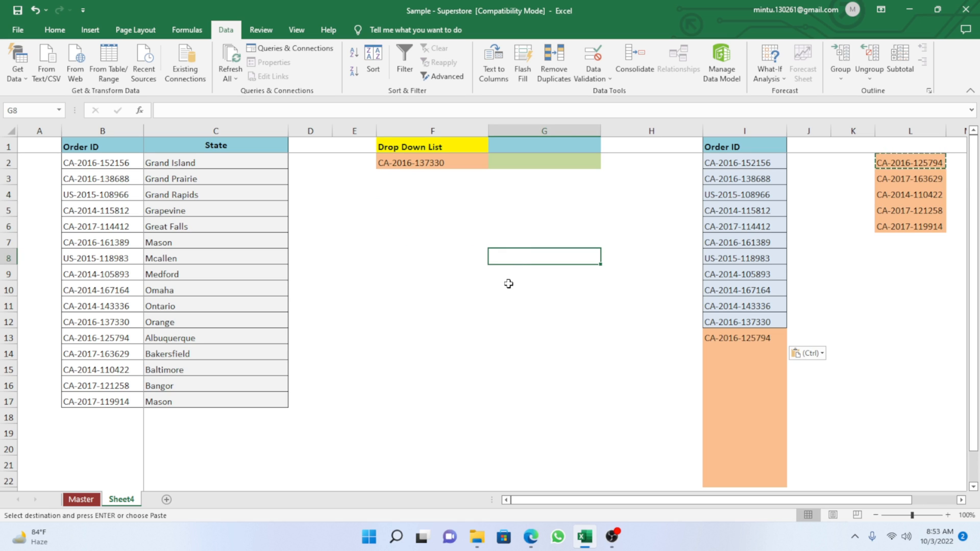
pyautogui.write('=')
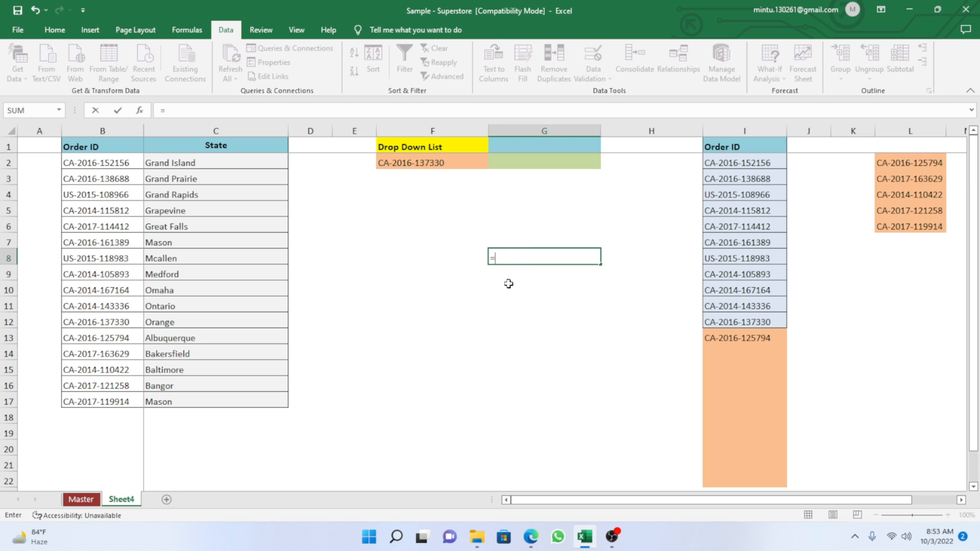
pyautogui.write('of')
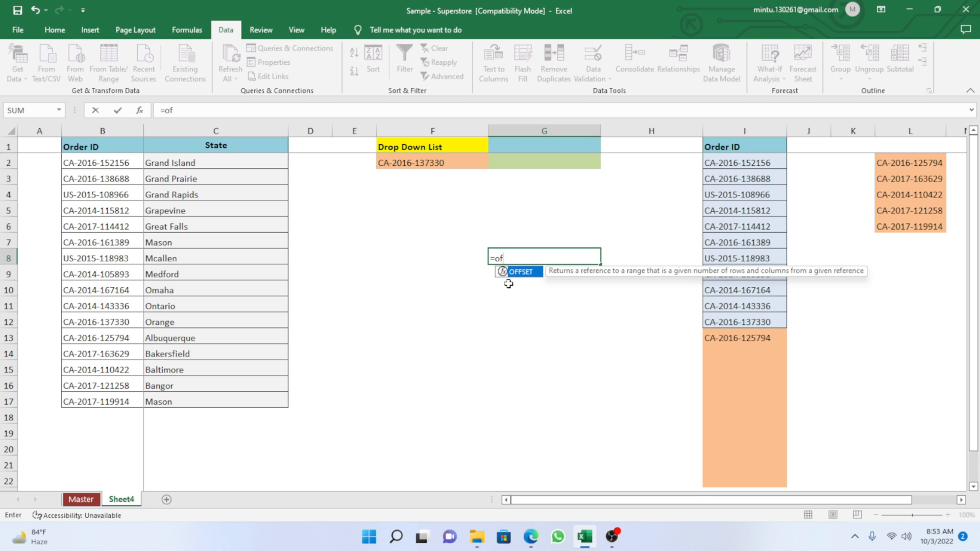
pyautogui.press('Tab')
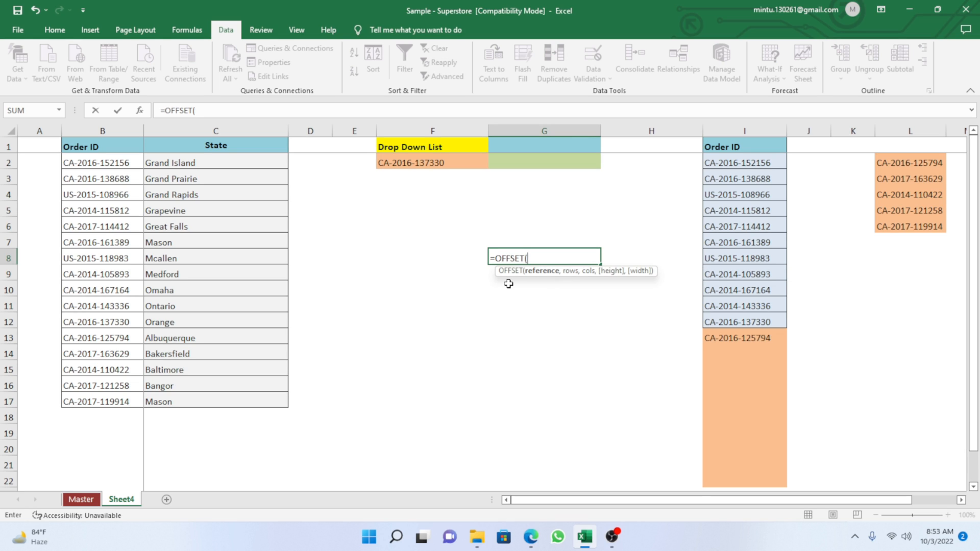
pyautogui.click(726, 148)
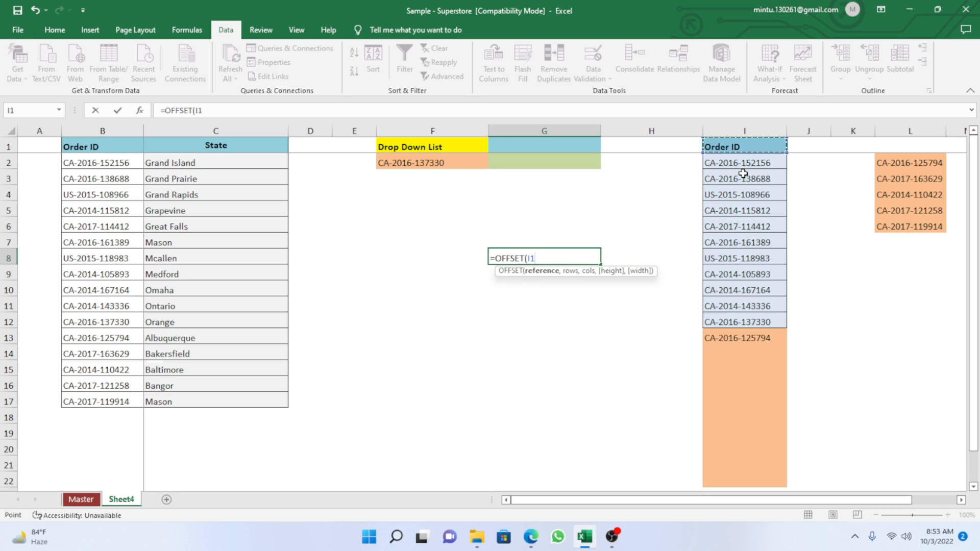
pyautogui.write(',1')
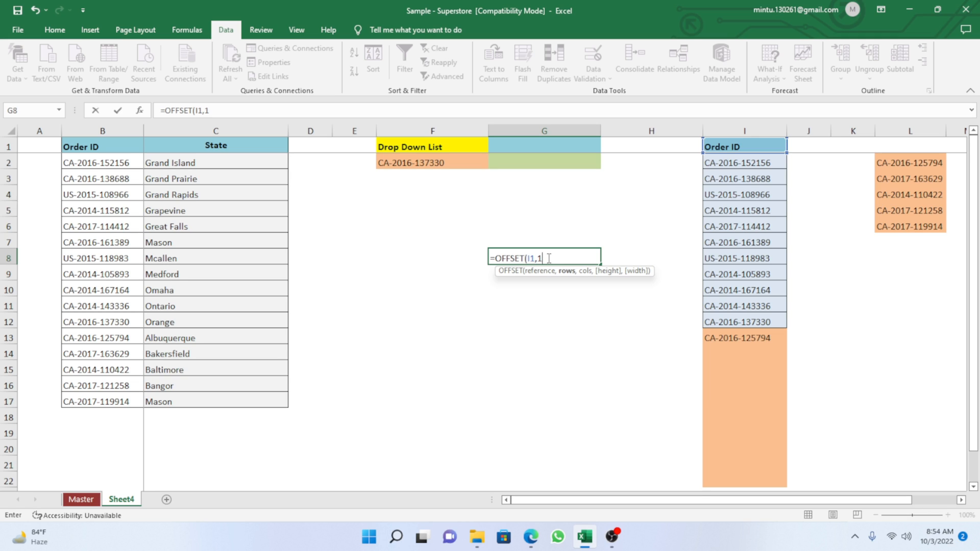
pyautogui.write(',')
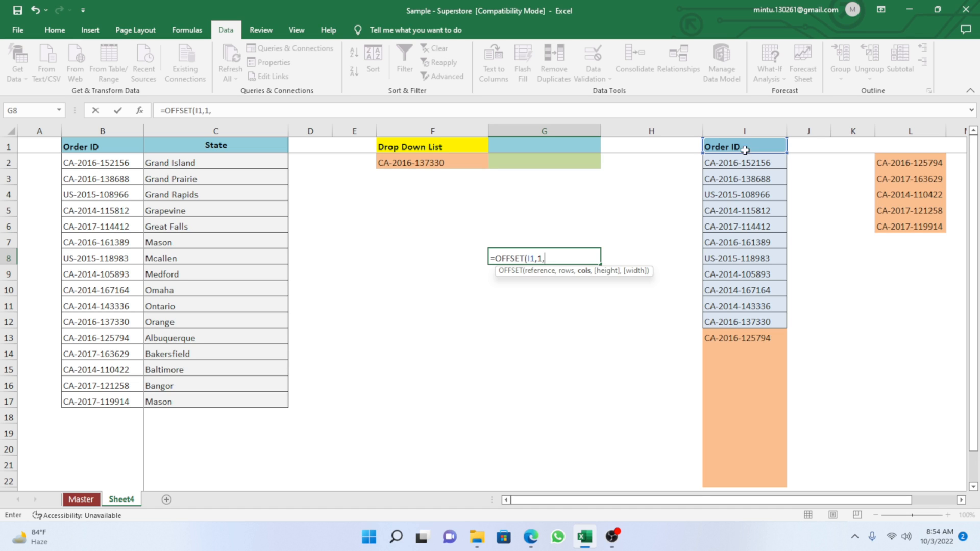
pyautogui.moveTo(730, 322); pyautogui.dragTo(722, 385)
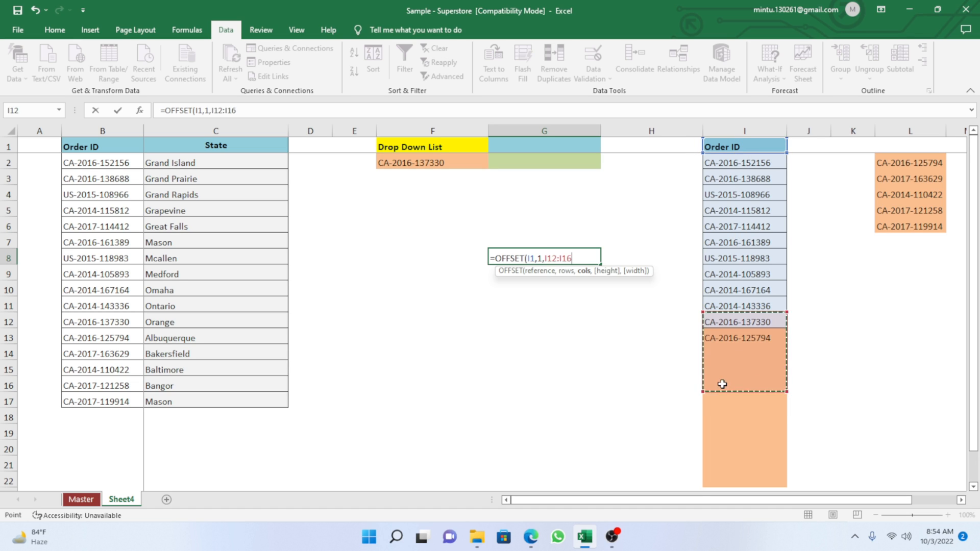
pyautogui.click(582, 256)
pyautogui.press('BackSpace')
pyautogui.press('BackSpace')
pyautogui.press('BackSpace')
pyautogui.press('BackSpace')
pyautogui.press('BackSpace')
pyautogui.press('BackSpace')
pyautogui.press('BackSpace')
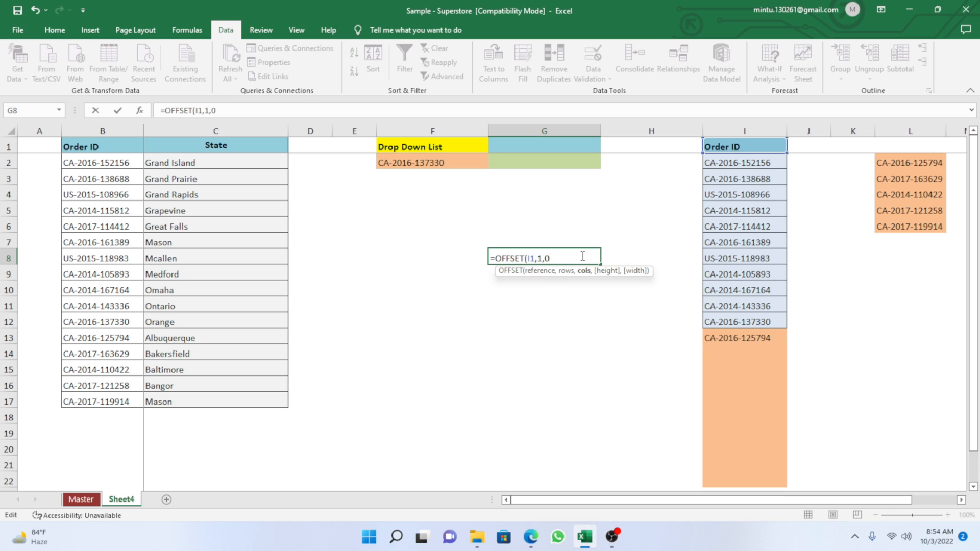
# Add 0 as the cols argument and COUNTA(I:I) as the height in G8's OFFSET formula
pyautogui.write('0,')
pyautogui.write('C')
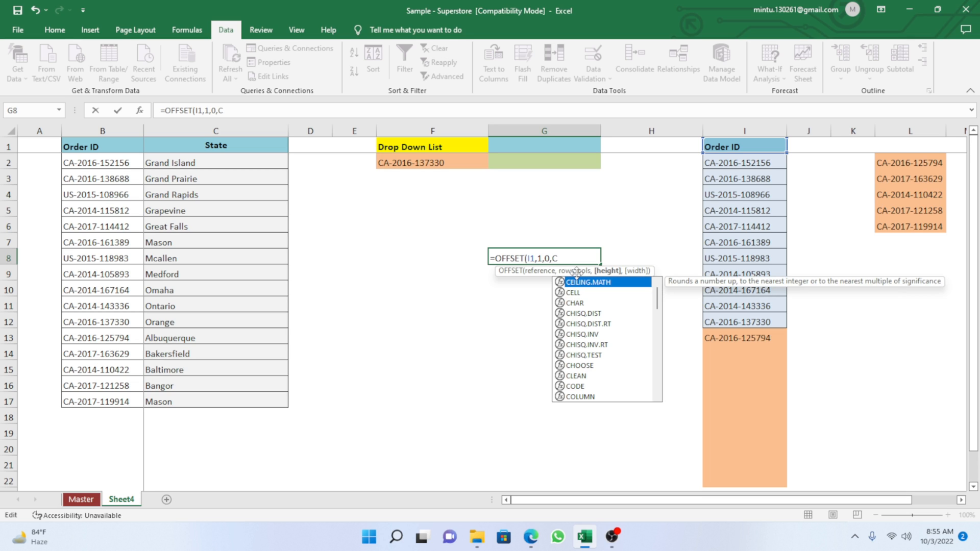
pyautogui.write('oun')
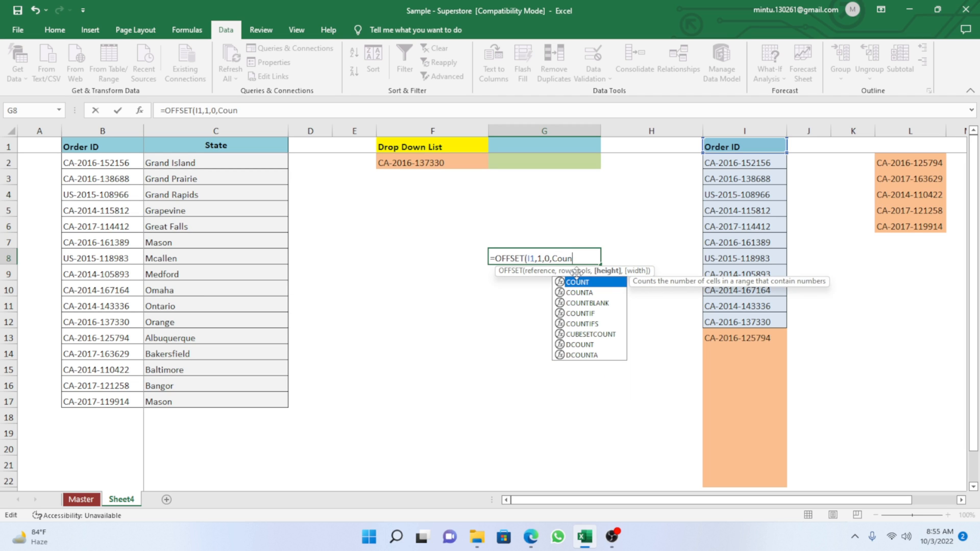
pyautogui.press('Down')
pyautogui.press('Tab')
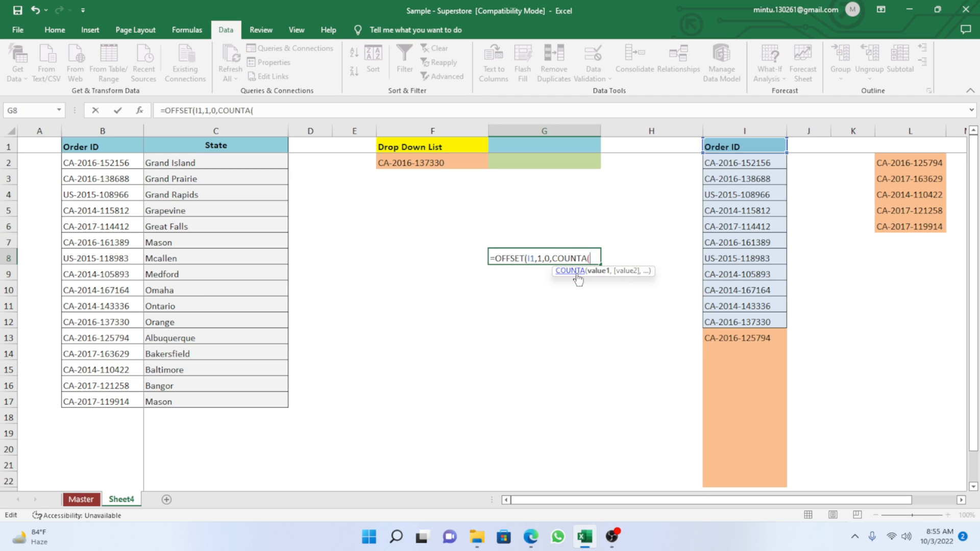
pyautogui.click(748, 127)
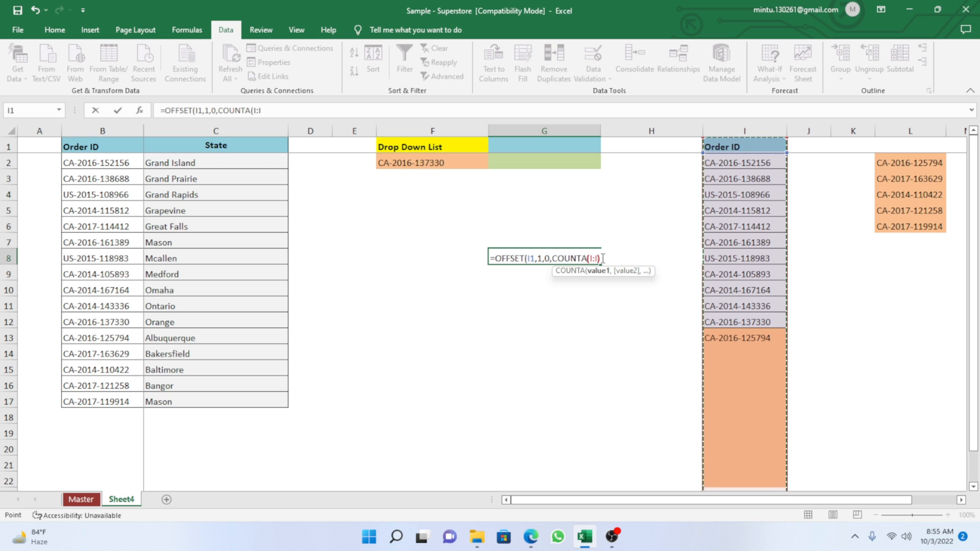
pyautogui.write(')')
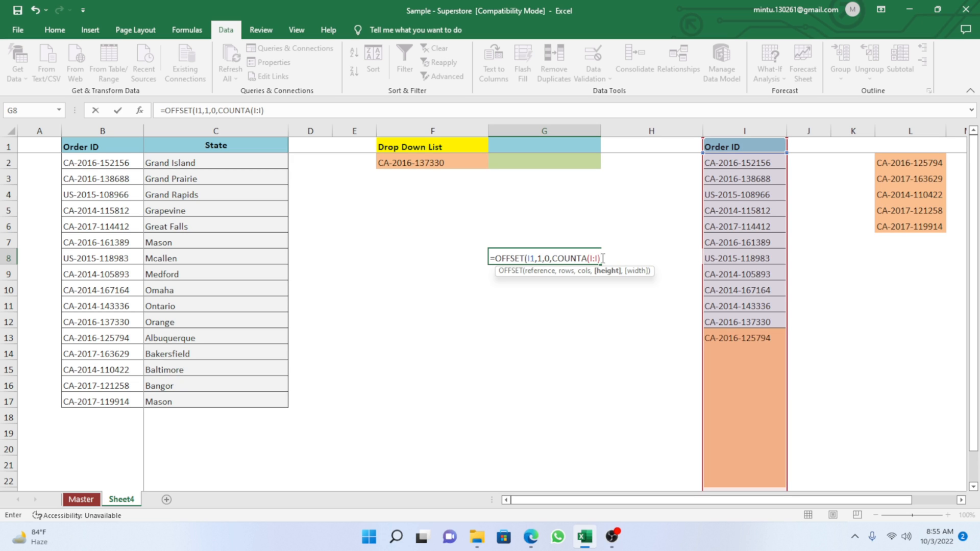
# Finish the OFFSET formula in G8 with a width of 1 and enter it
pyautogui.write(',1)')
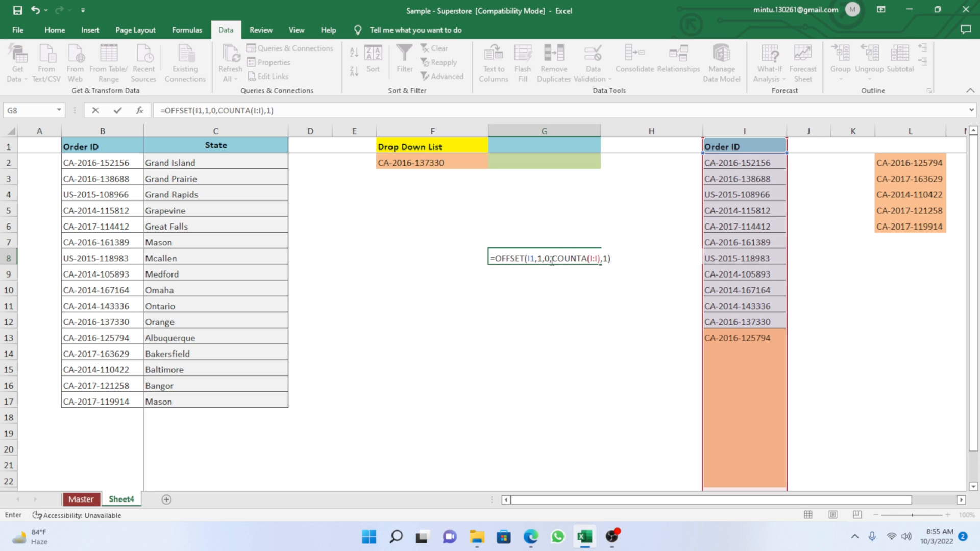
pyautogui.click(609, 259)
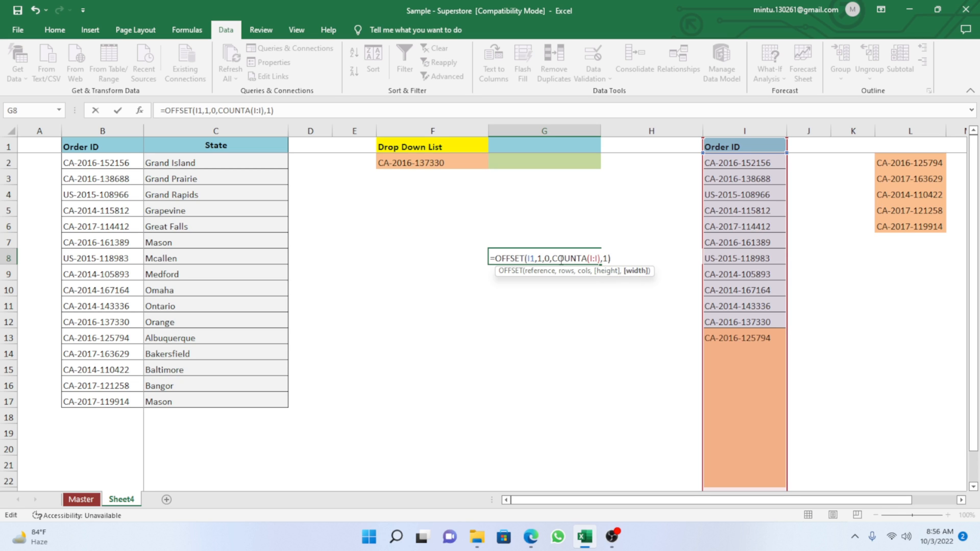
pyautogui.click(612, 259)
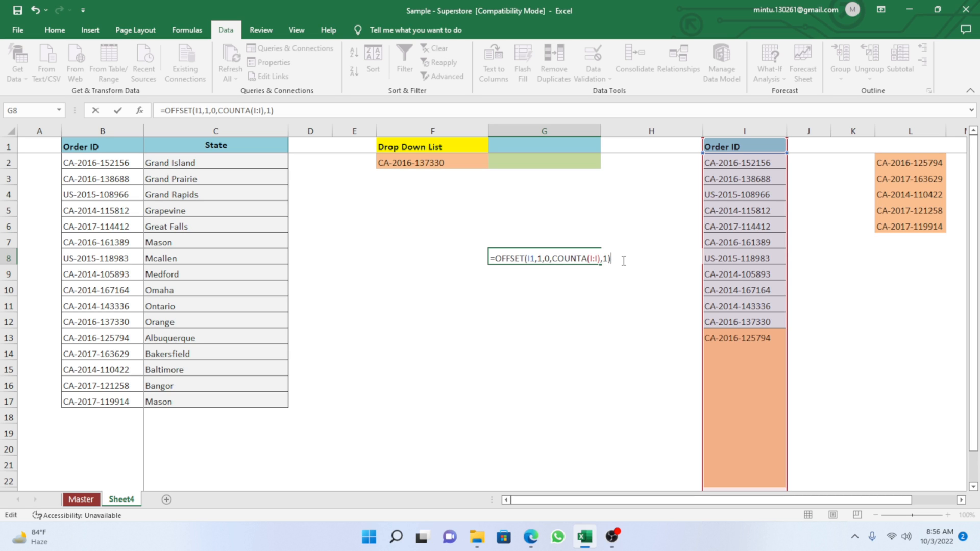
pyautogui.press('Return')
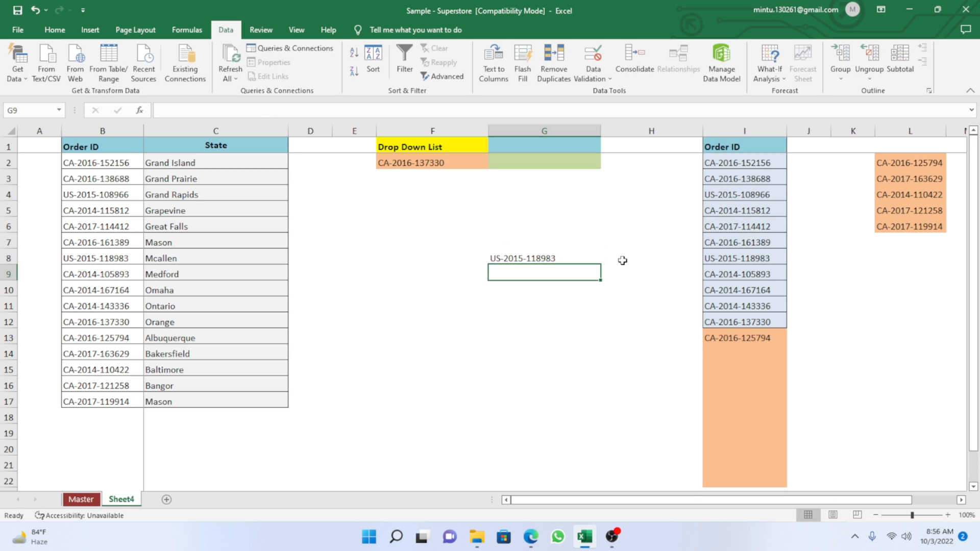
pyautogui.click(522, 258)
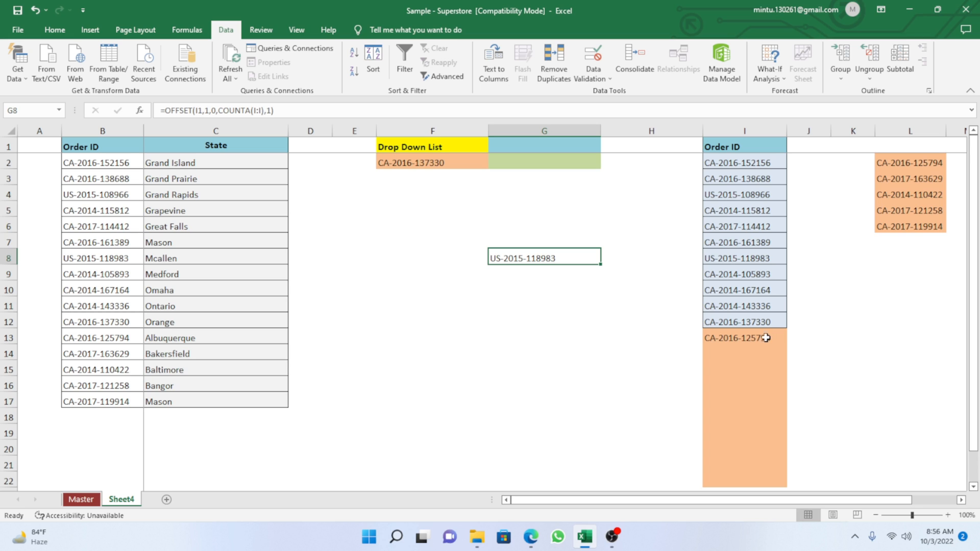
# Count the filled cells of column I in G10 with =COUNTA(I:I) and compare the count with the last order ID's row
pyautogui.click(536, 291)
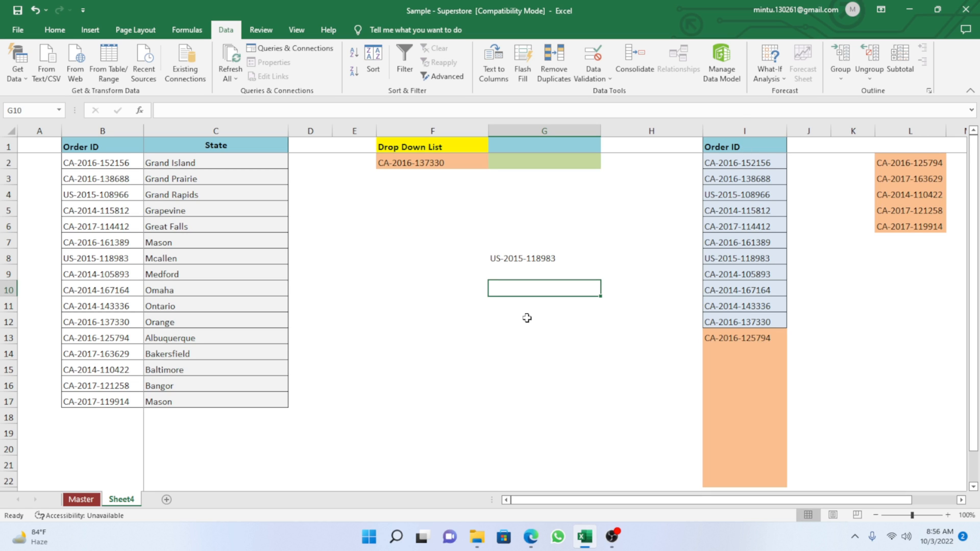
pyautogui.write('=coun')
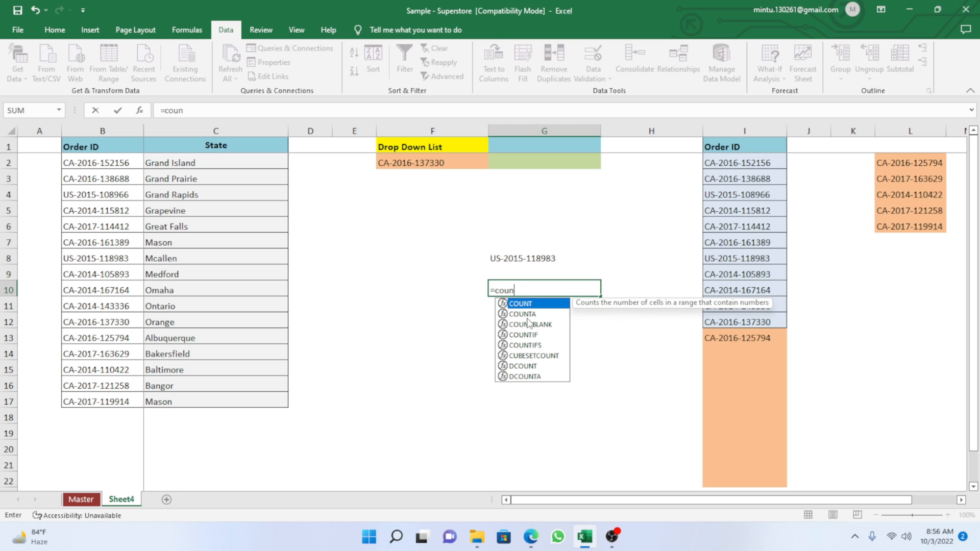
pyautogui.doubleClick(523, 314)
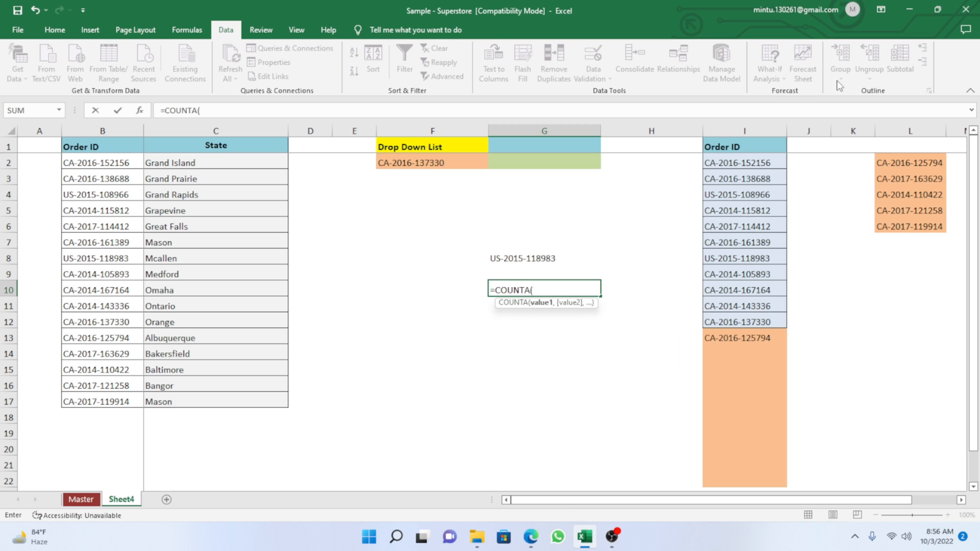
pyautogui.click(746, 129)
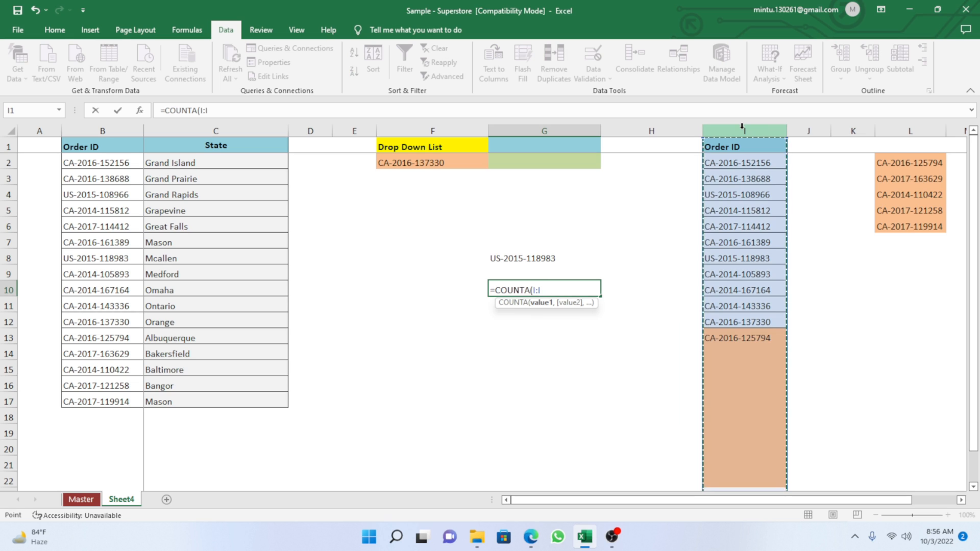
pyautogui.write(')')
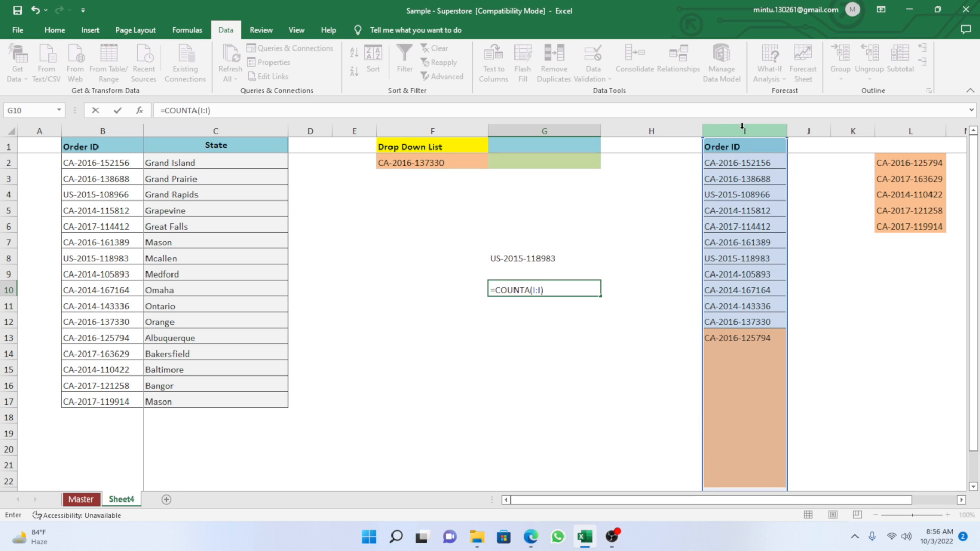
pyautogui.press('Return')
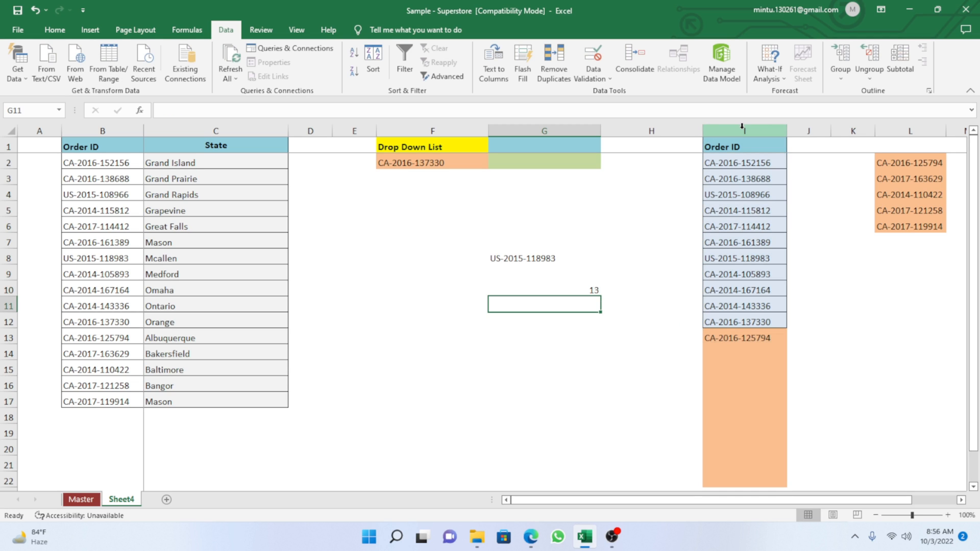
pyautogui.click(587, 292)
pyautogui.click(716, 343)
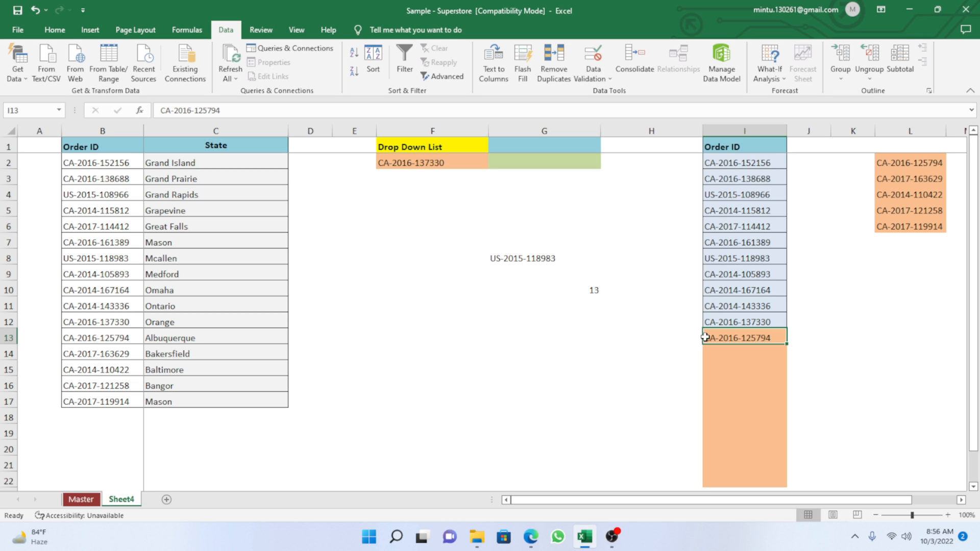
pyautogui.moveTo(503, 261); pyautogui.dragTo(554, 295)
pyautogui.press('Delete')
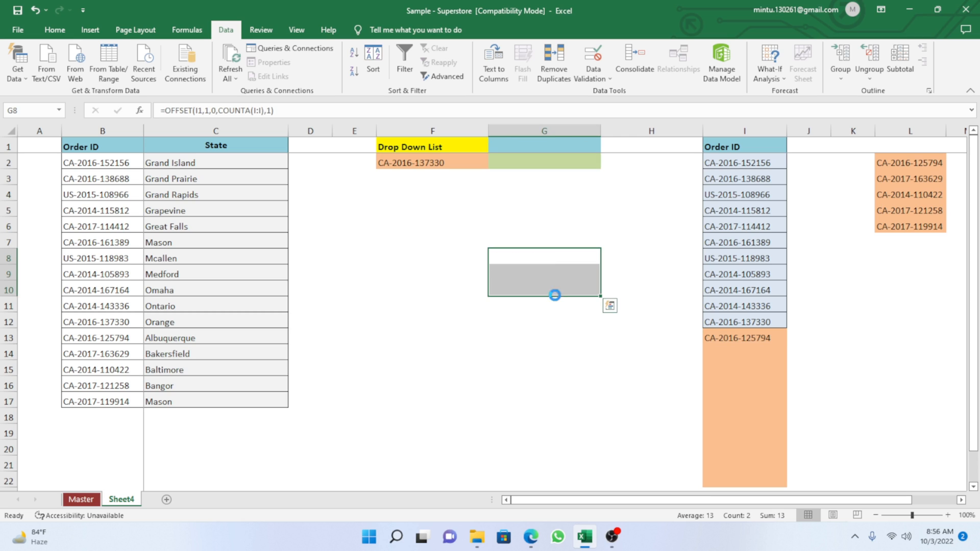
pyautogui.hotkey('ctrl', 'z')
pyautogui.click(508, 317)
# Clear the COUNTA test formula from G10
pyautogui.click(587, 291)
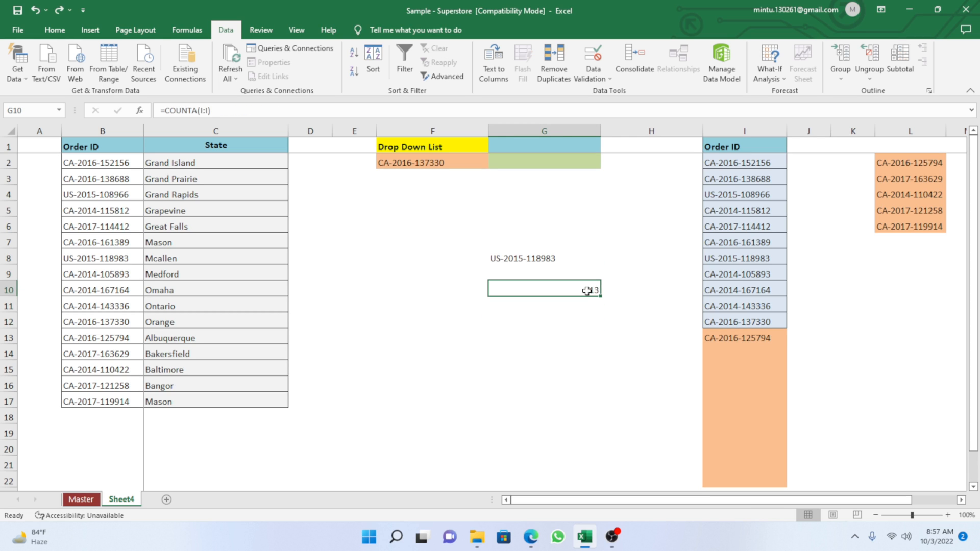
pyautogui.press('Delete')
pyautogui.press('Return')
# Copy the full text of the OFFSET formula in G8 and leave the cell's content as it is
pyautogui.click(534, 262)
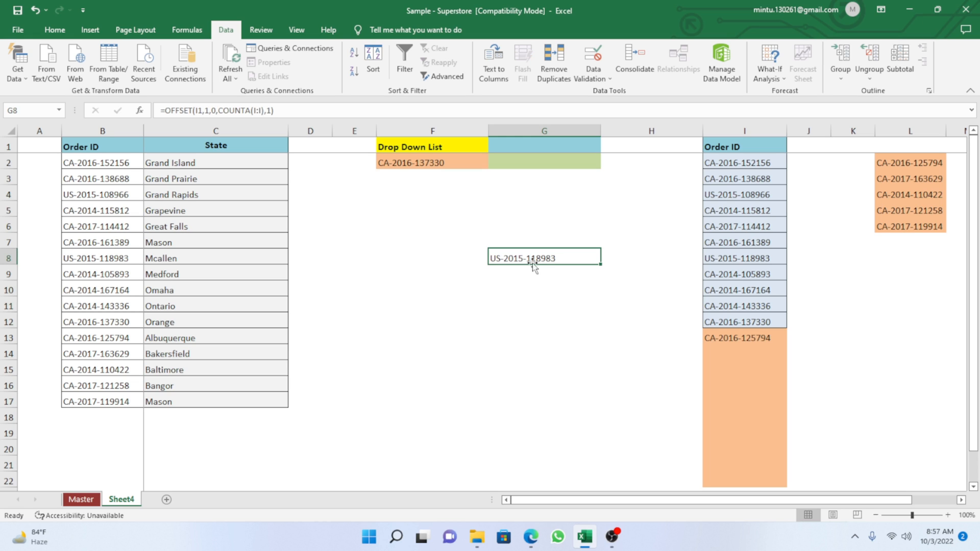
pyautogui.click(285, 112)
pyautogui.moveTo(285, 111); pyautogui.dragTo(160, 111)
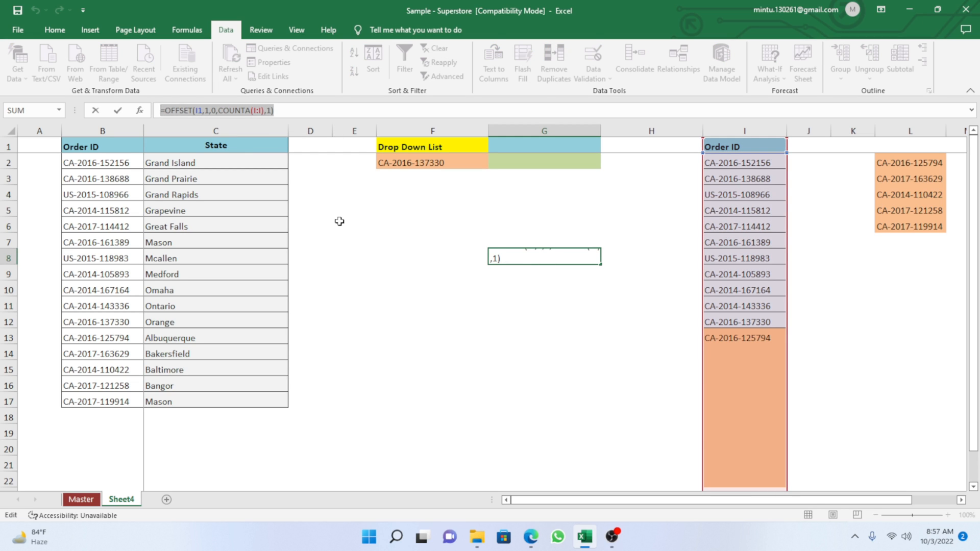
pyautogui.press('Return')
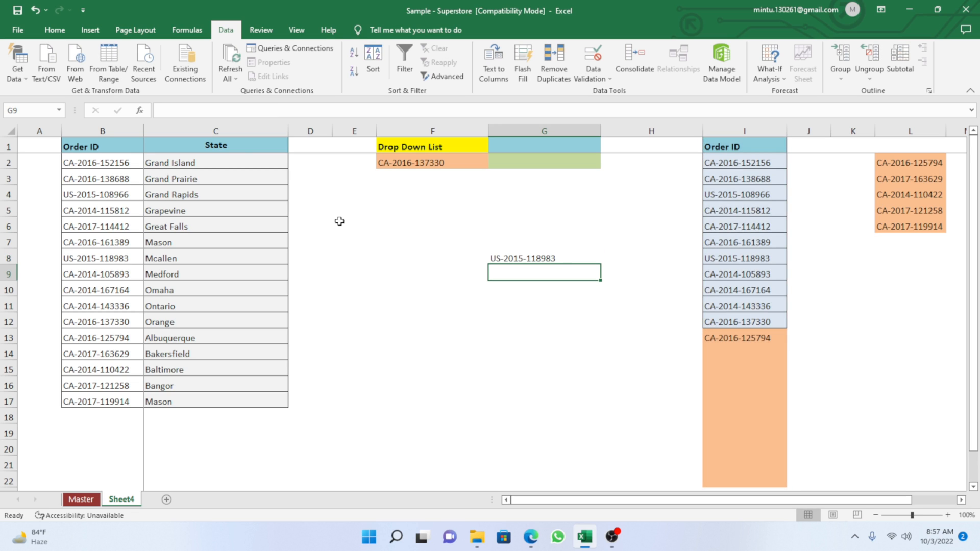
# Replace the list source of F2's data validation with the copied formula =OFFSET(I1,1,0,COUNTA(I:I),1)
pyautogui.click(445, 349)
pyautogui.click(422, 169)
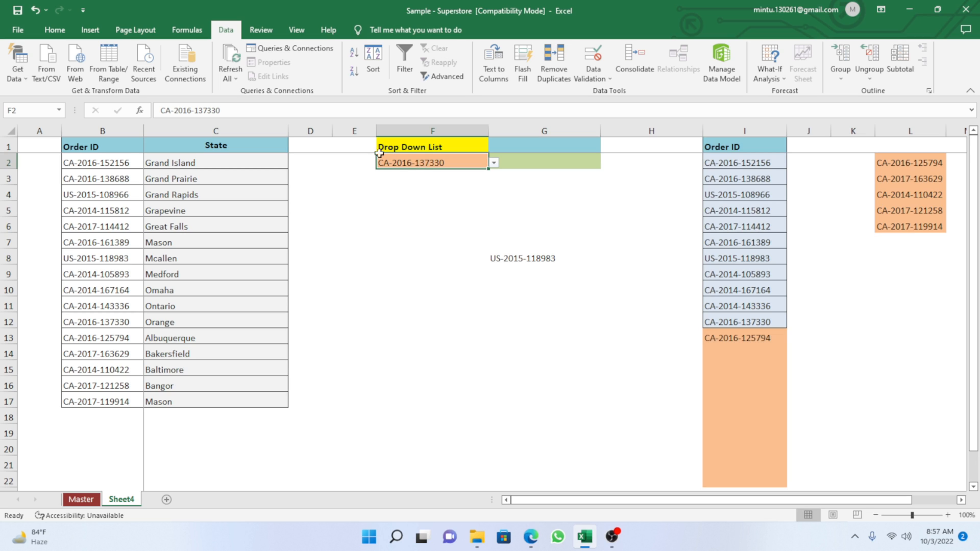
pyautogui.click(588, 78)
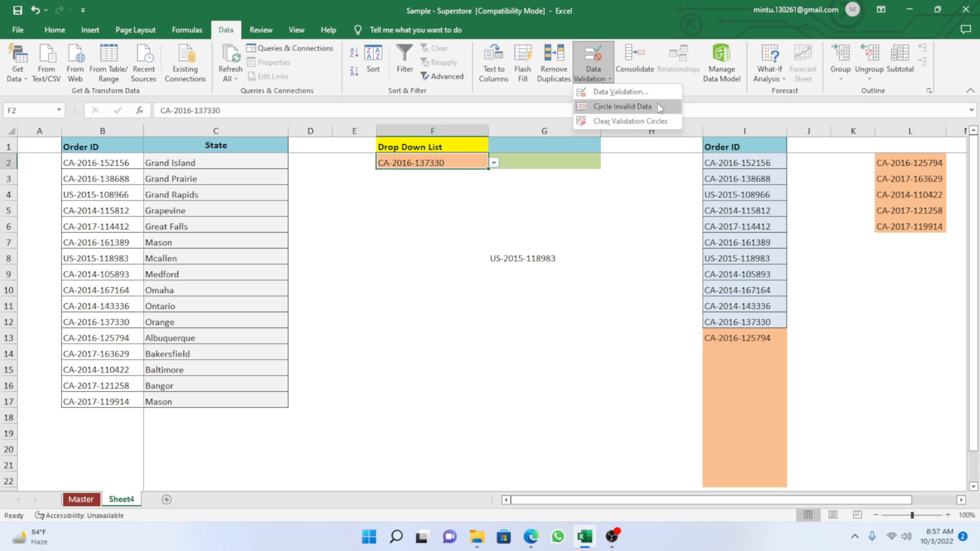
pyautogui.click(624, 96)
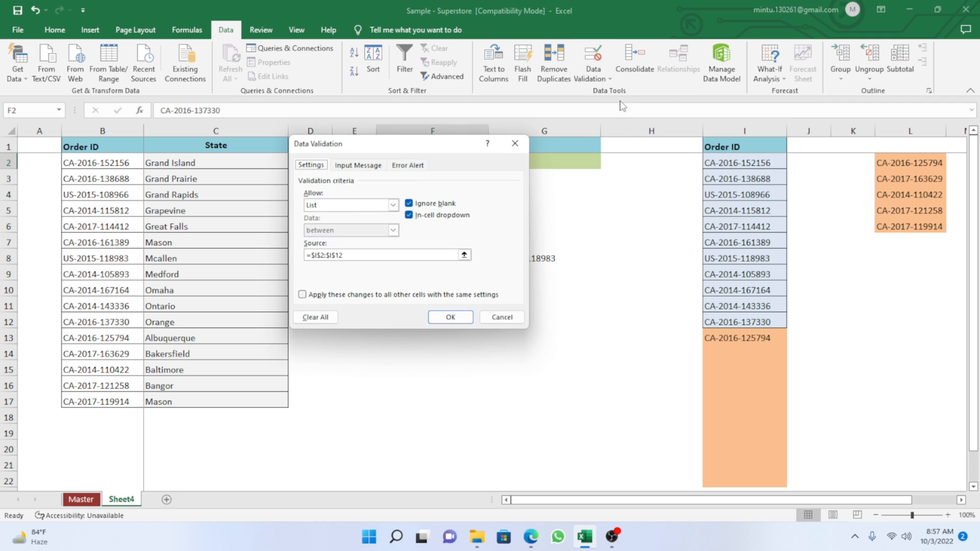
pyautogui.click(371, 257)
pyautogui.moveTo(371, 257); pyautogui.dragTo(306, 261)
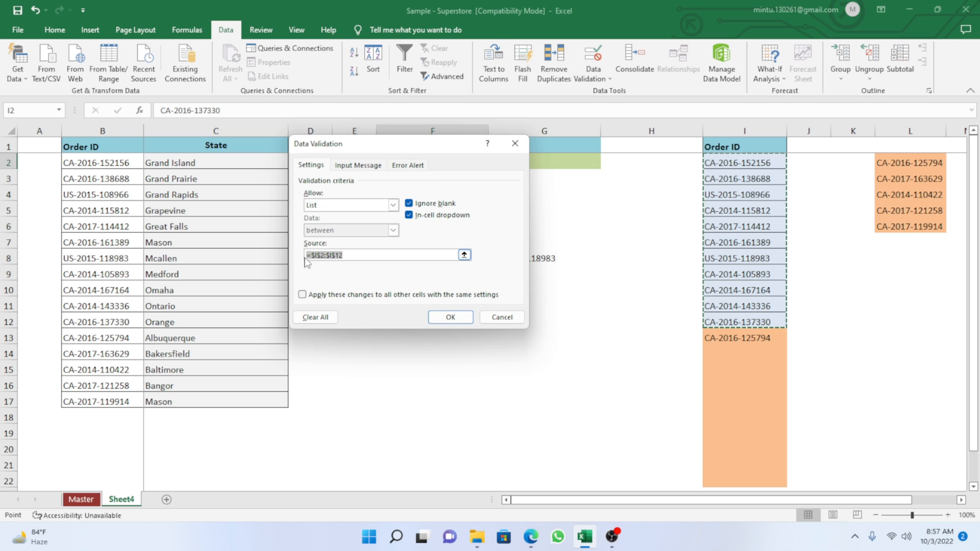
pyautogui.hotkey('ctrl', 'v')
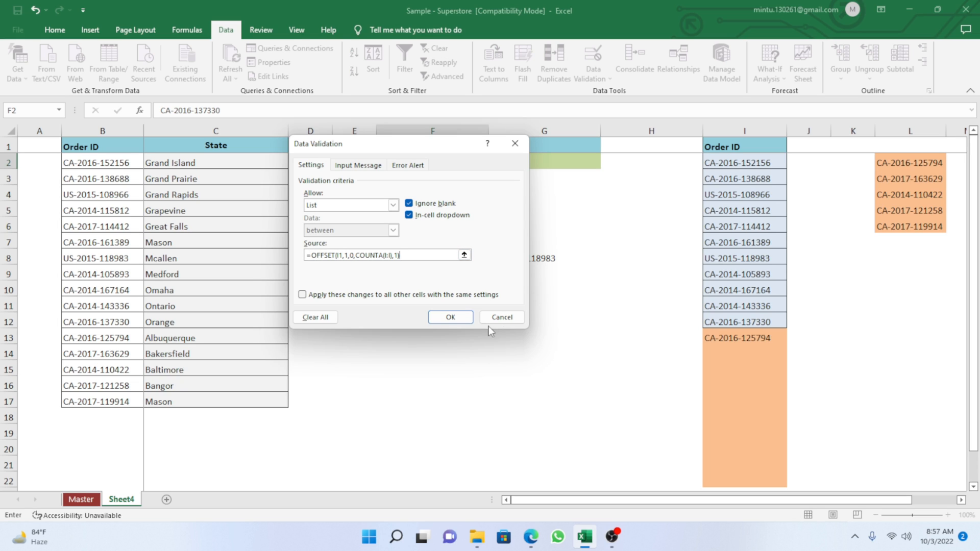
pyautogui.click(450, 317)
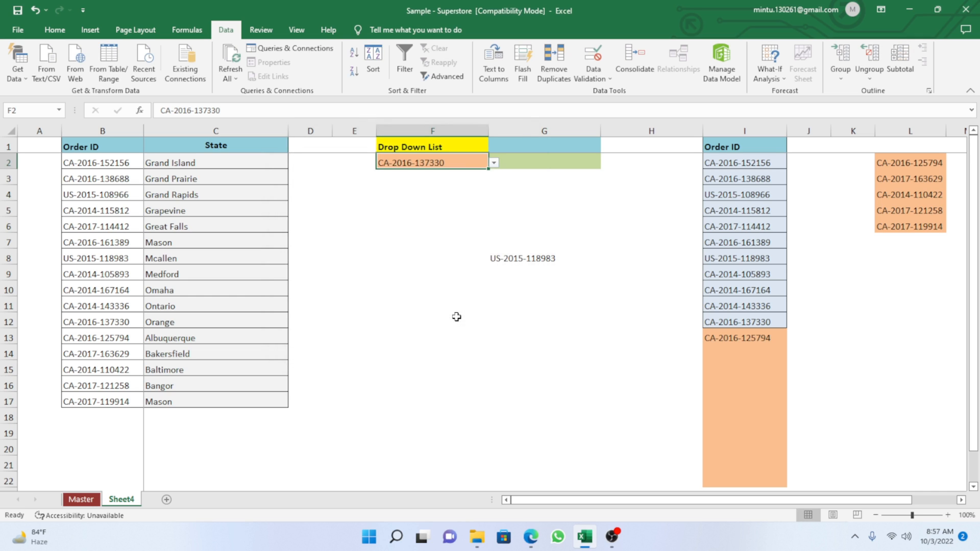
# Clear the OFFSET test formula from G8
pyautogui.click(448, 277)
pyautogui.click(499, 262)
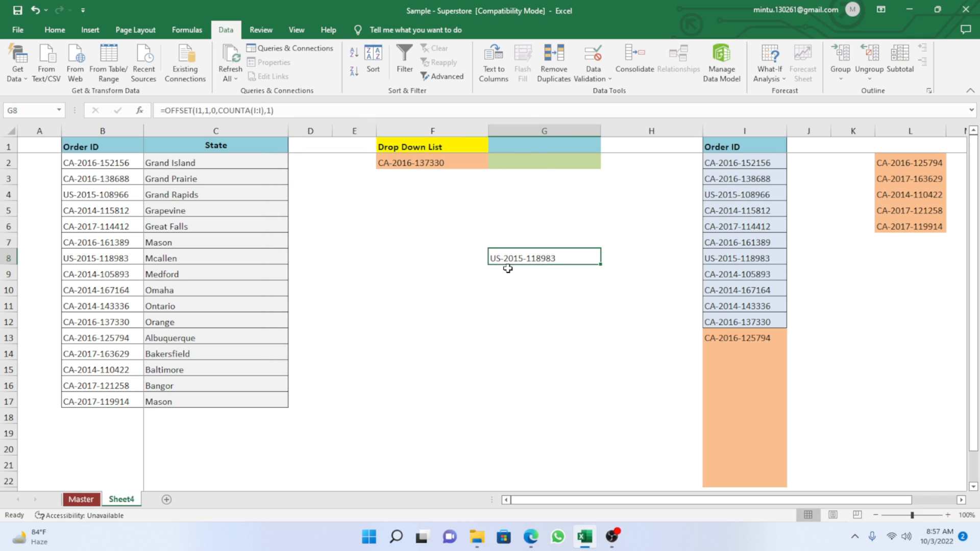
pyautogui.press('Left')
# Examine the entries of the drop-down list in F2 against the order IDs in column I
pyautogui.click(469, 163)
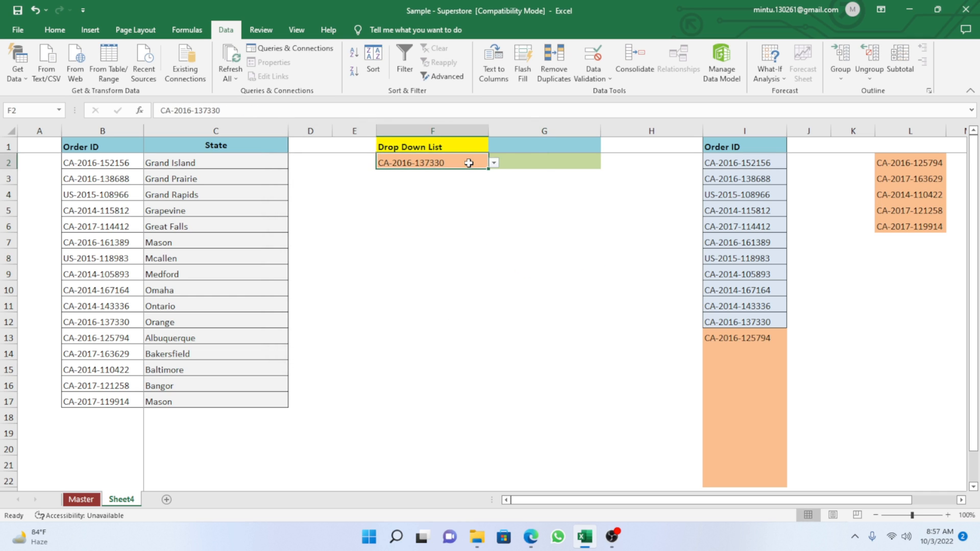
pyautogui.click(494, 163)
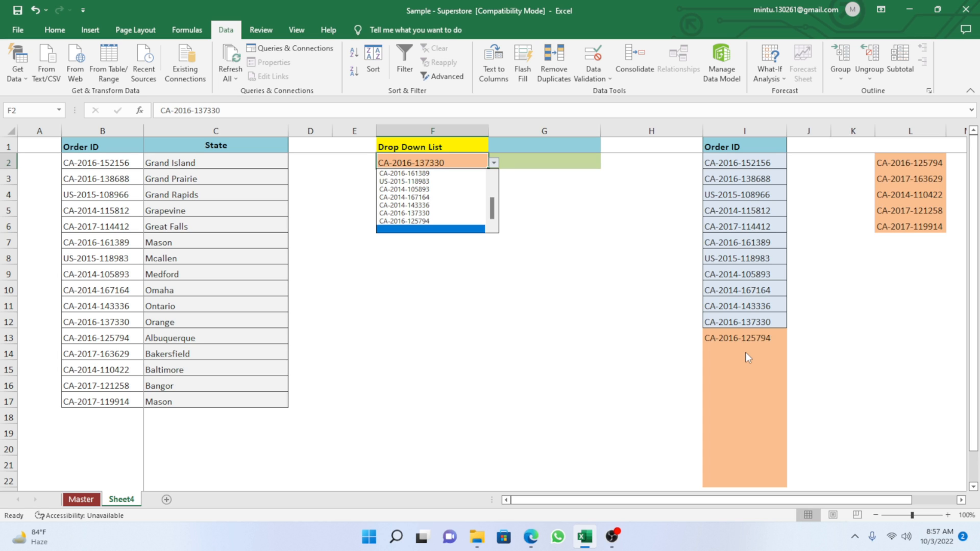
pyautogui.press('Escape')
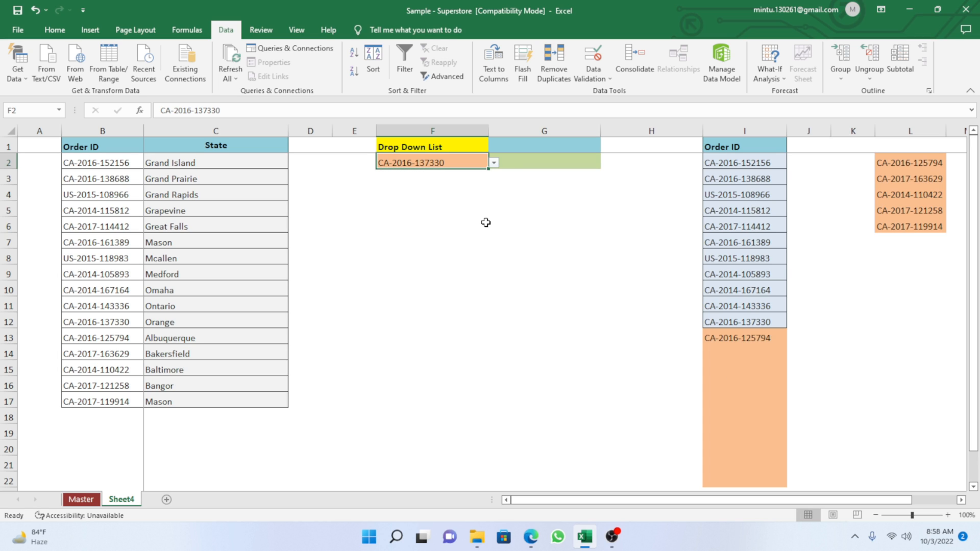
pyautogui.click(494, 163)
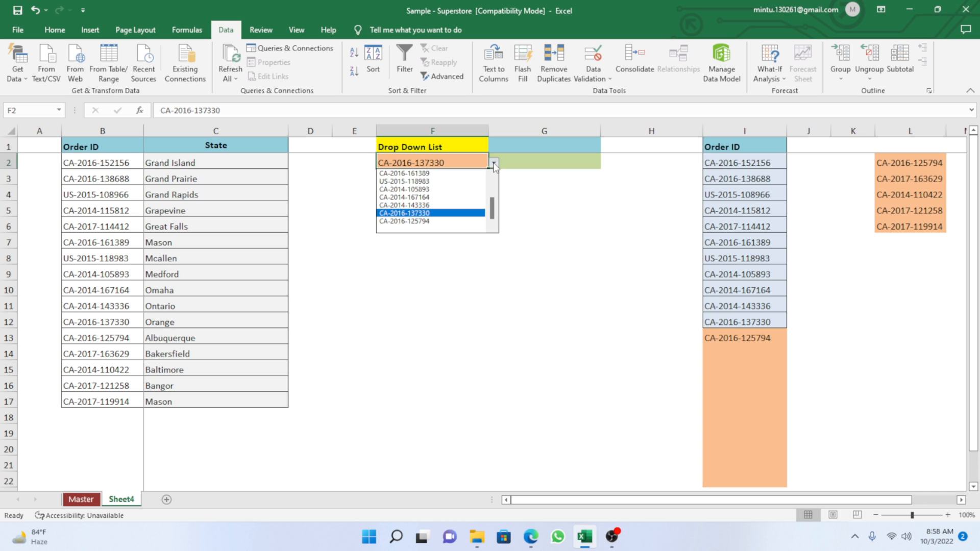
pyautogui.click(450, 163)
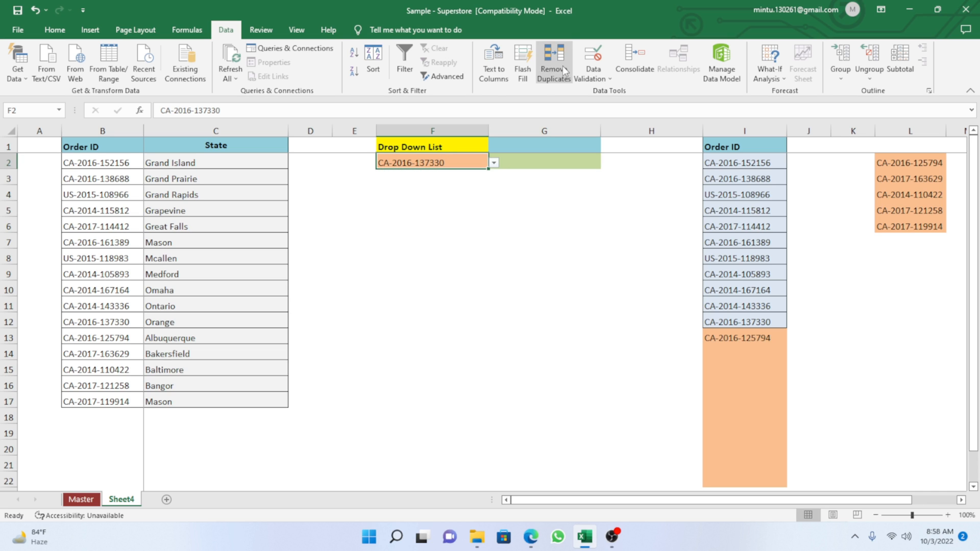
# Try to subtract 1 from the COUNTA height directly in F2's data validation source, then discard the edit
pyautogui.click(592, 71)
pyautogui.click(617, 91)
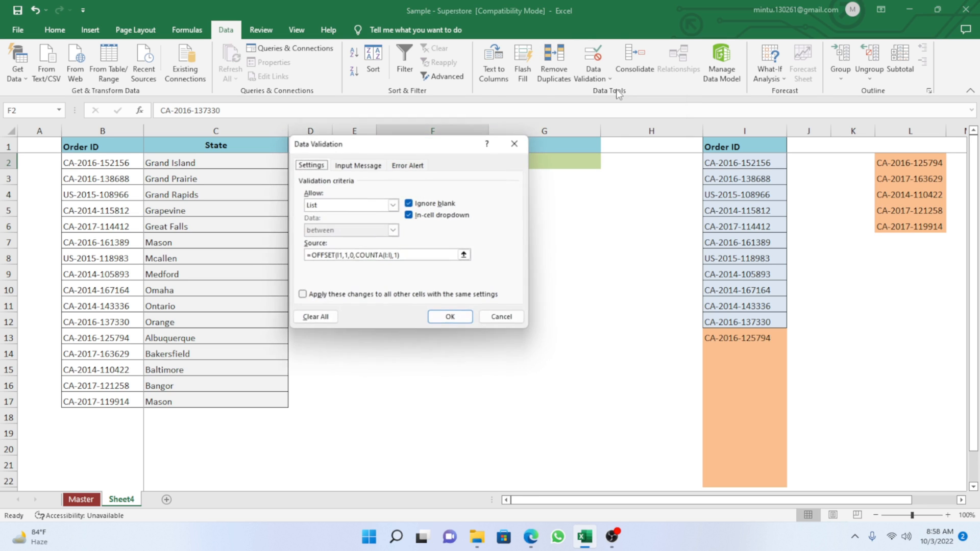
pyautogui.click(392, 256)
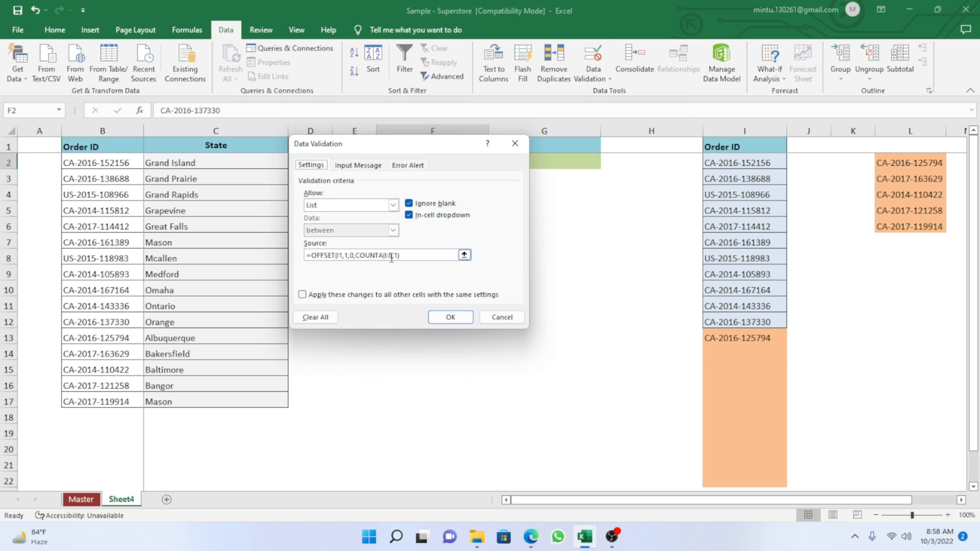
pyautogui.click(393, 256)
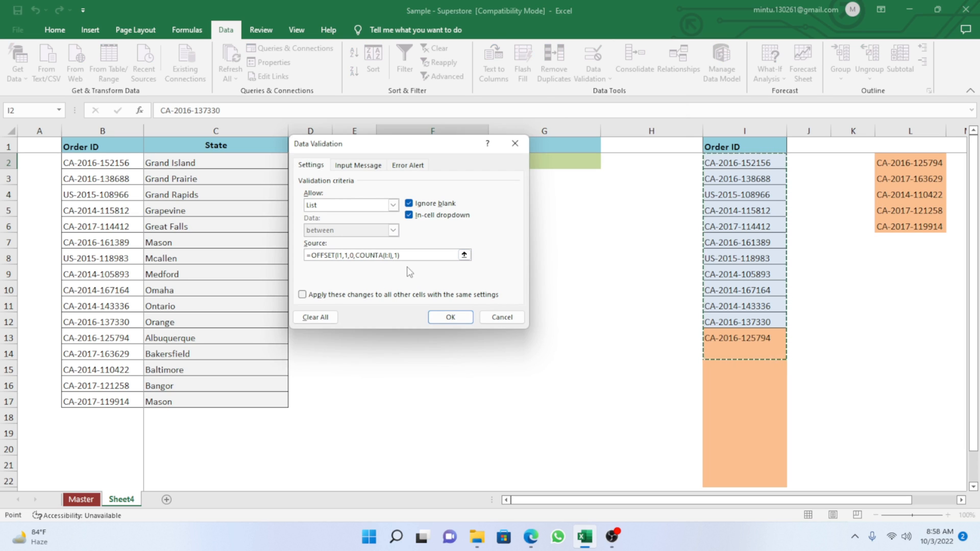
pyautogui.press('Right')
pyautogui.write('-1')
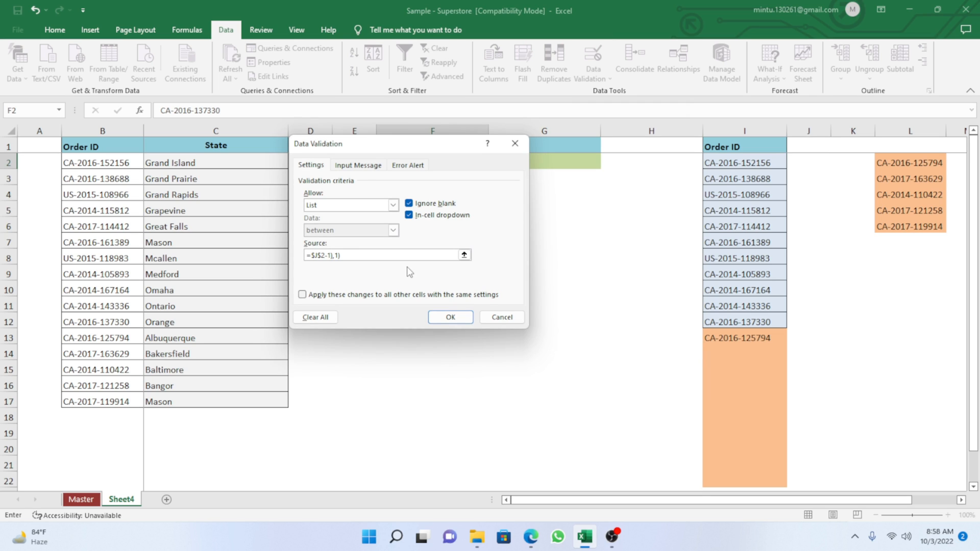
pyautogui.write(')')
pyautogui.press('BackSpace')
pyautogui.press('BackSpace')
pyautogui.write('+')
pyautogui.press('Right')
pyautogui.write(')')
pyautogui.hotkey('ctrl', 'z')
pyautogui.click(327, 255)
pyautogui.write('-1')
pyautogui.press('Return')
pyautogui.press('Return')
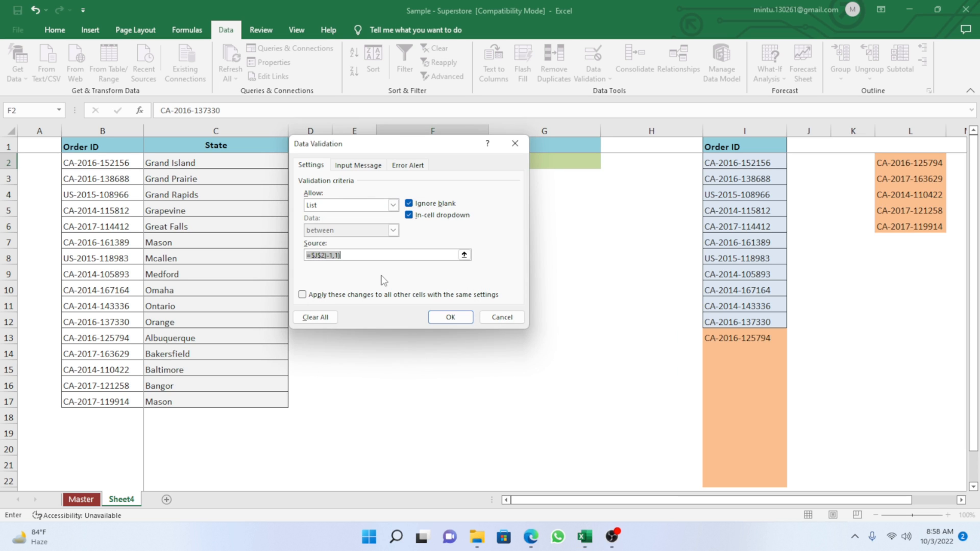
pyautogui.click(464, 255)
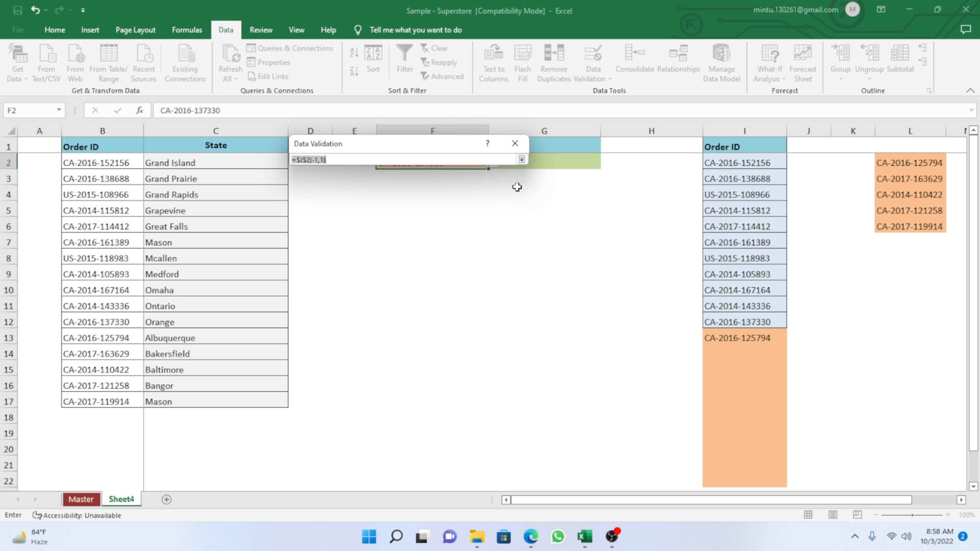
pyautogui.click(514, 143)
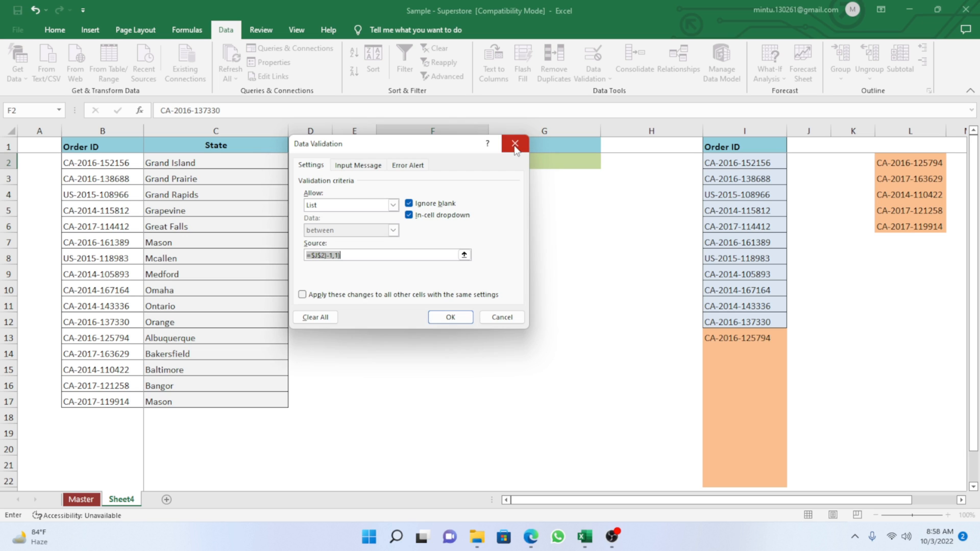
pyautogui.click(450, 318)
pyautogui.click(485, 238)
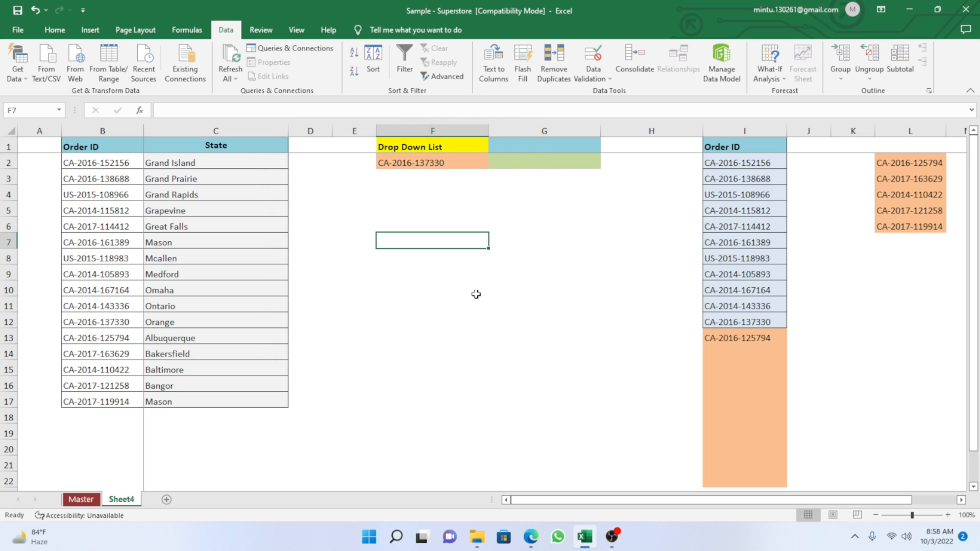
# Undo the clearing of G8 and change its formula to =OFFSET(I1,1,0,COUNTA(I:I)-1,1)
pyautogui.hotkey('ctrl', 'z')
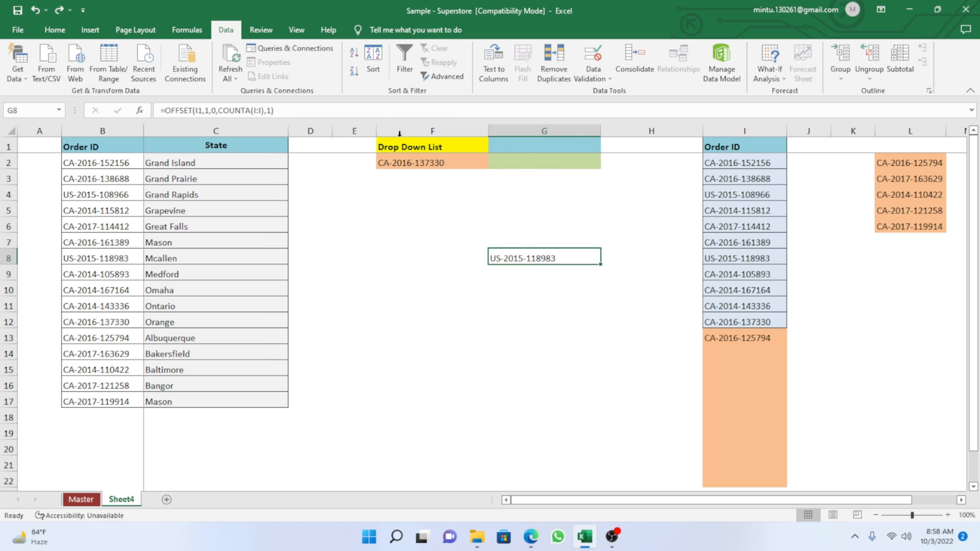
pyautogui.click(265, 110)
pyautogui.write('-1')
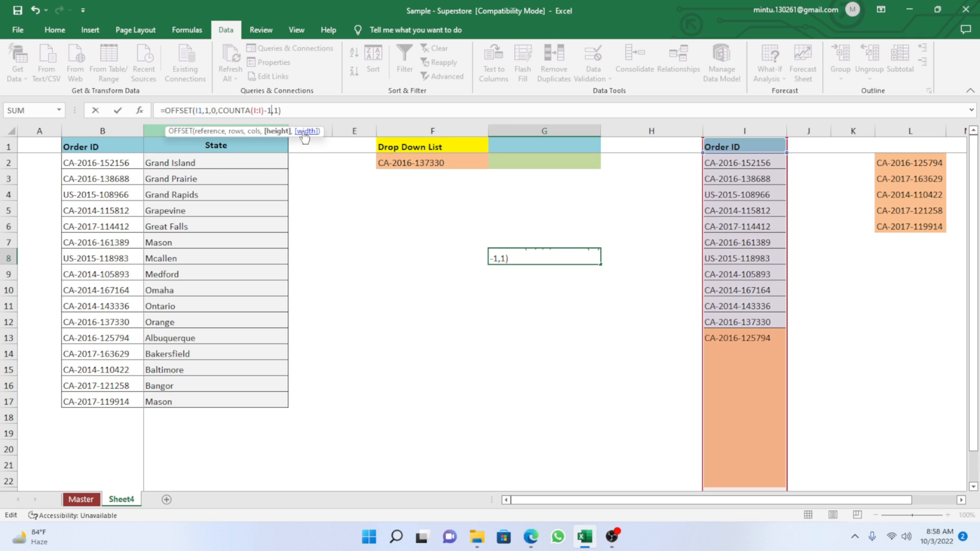
pyautogui.press('Return')
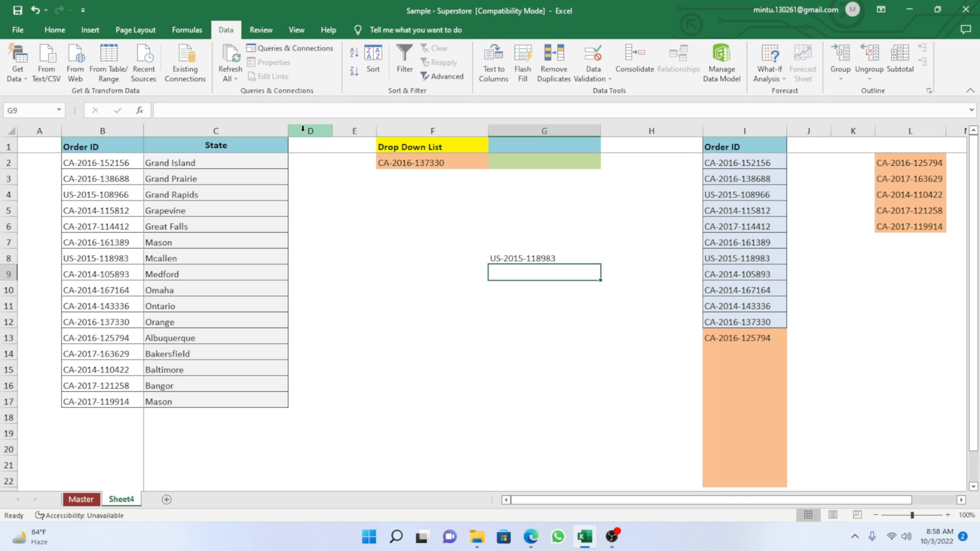
# Copy the full text of the corrected OFFSET formula in G8, keeping the cell's formula intact
pyautogui.click(531, 257)
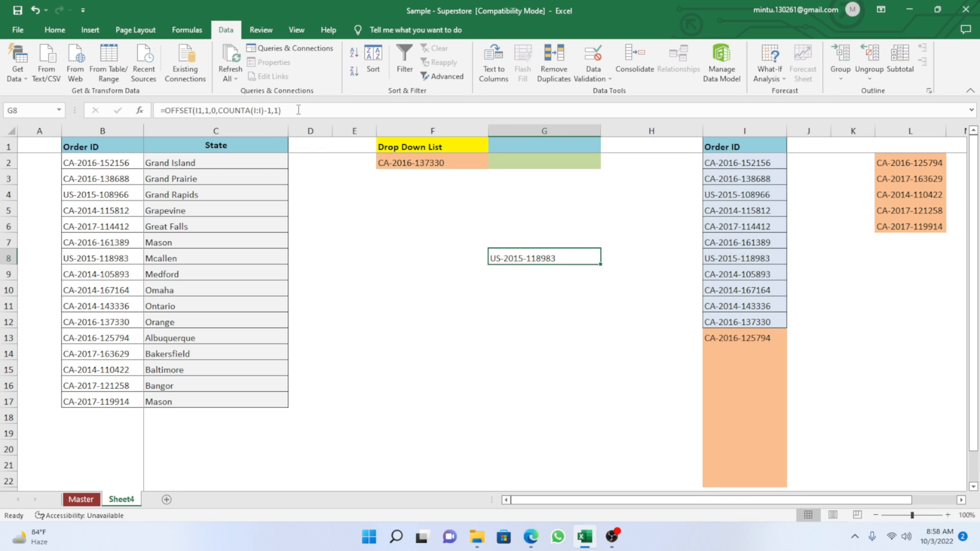
pyautogui.moveTo(299, 110); pyautogui.dragTo(123, 104)
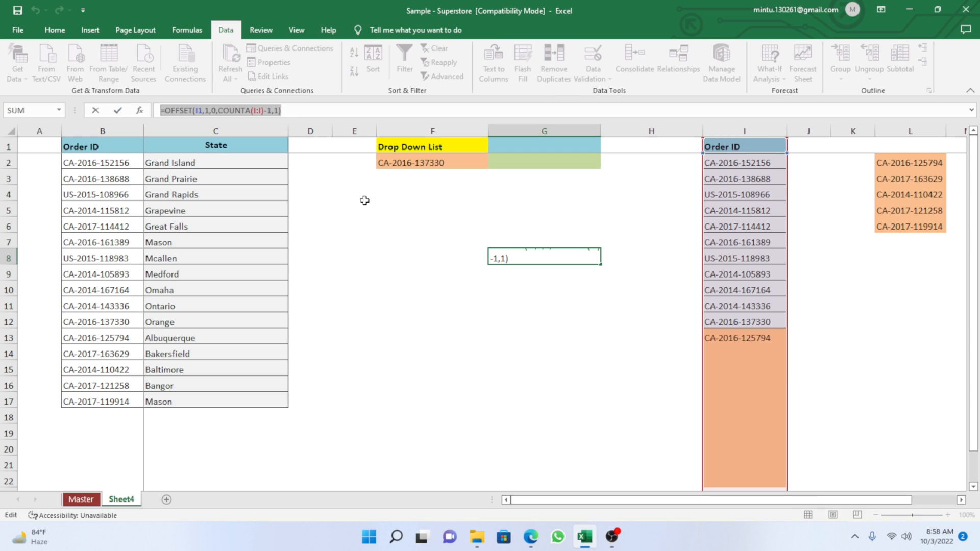
pyautogui.write('=')
pyautogui.click(418, 164)
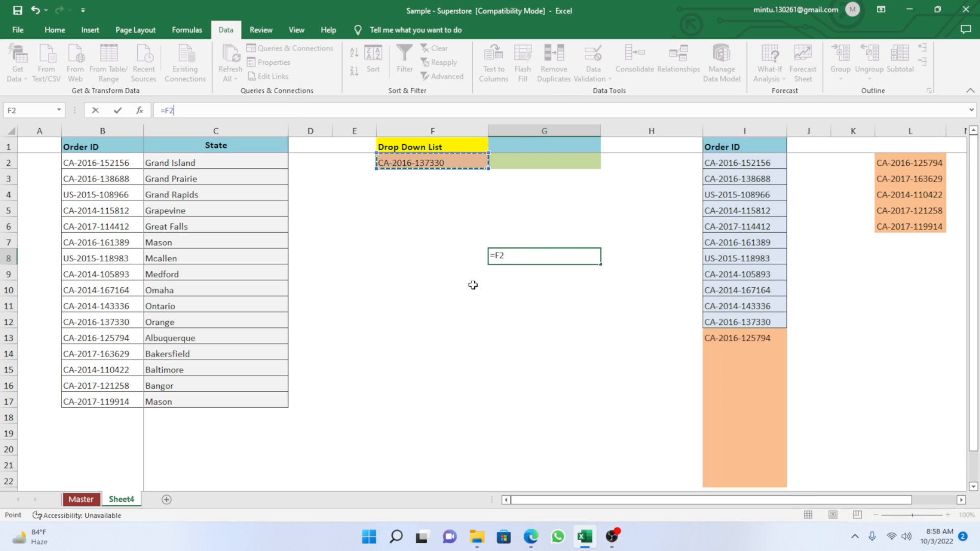
pyautogui.press('Escape')
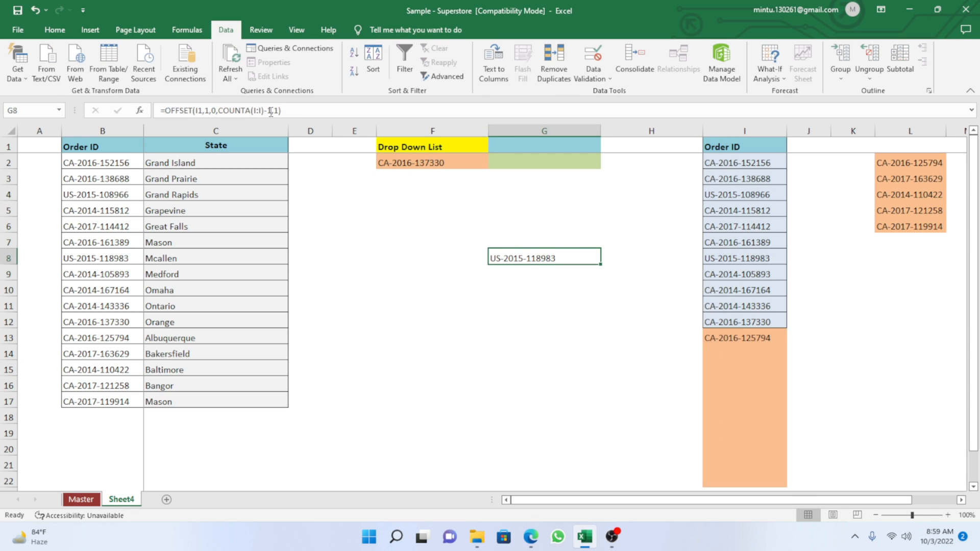
pyautogui.moveTo(299, 110); pyautogui.dragTo(98, 109)
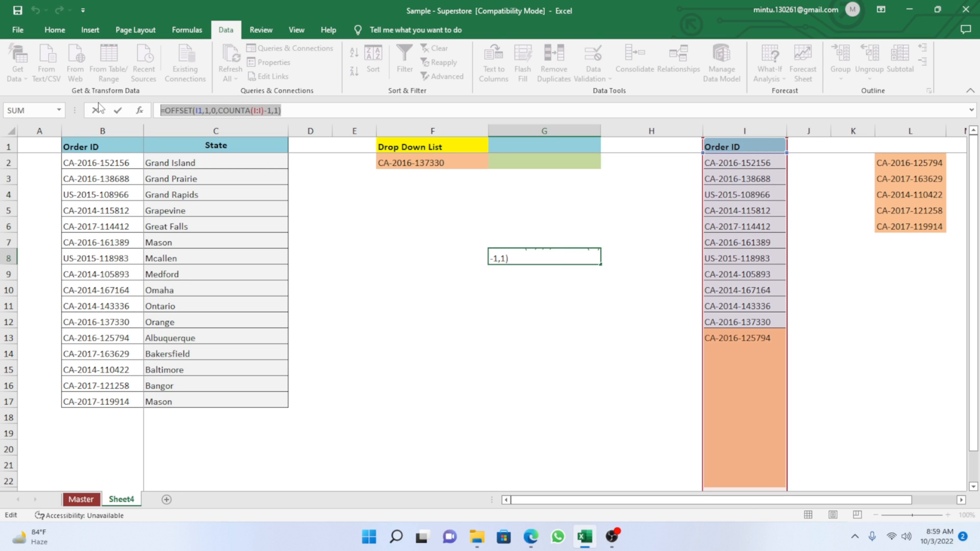
pyautogui.press('Return')
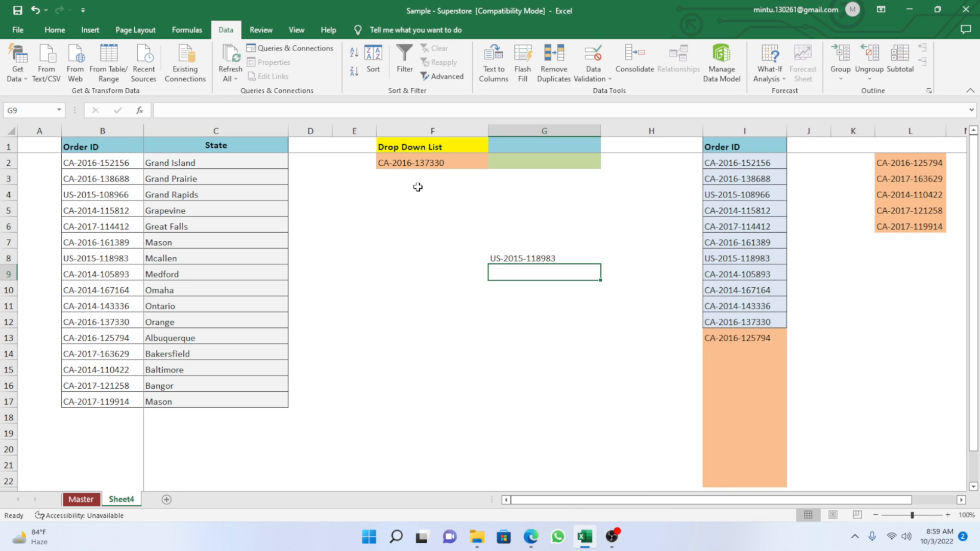
# Set the list source of F2's data validation to =OFFSET(I1,1,0,COUNTA(I:I)-1,1)
pyautogui.click(416, 162)
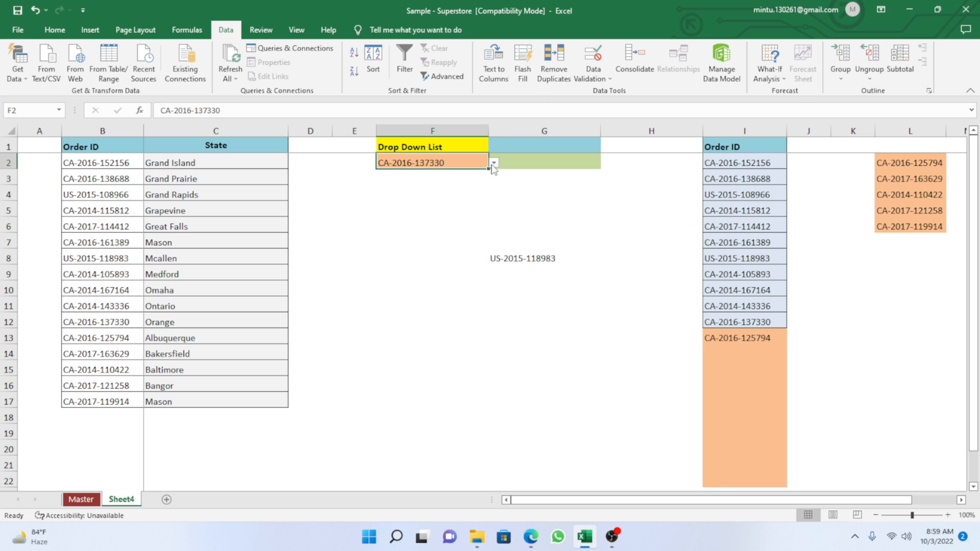
pyautogui.click(598, 76)
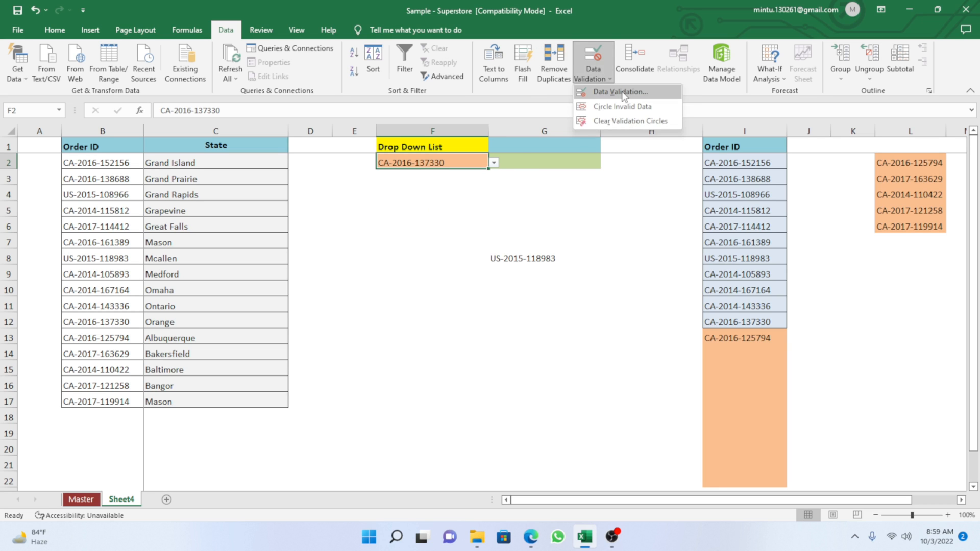
pyautogui.click(624, 96)
pyautogui.moveTo(415, 253); pyautogui.dragTo(304, 252)
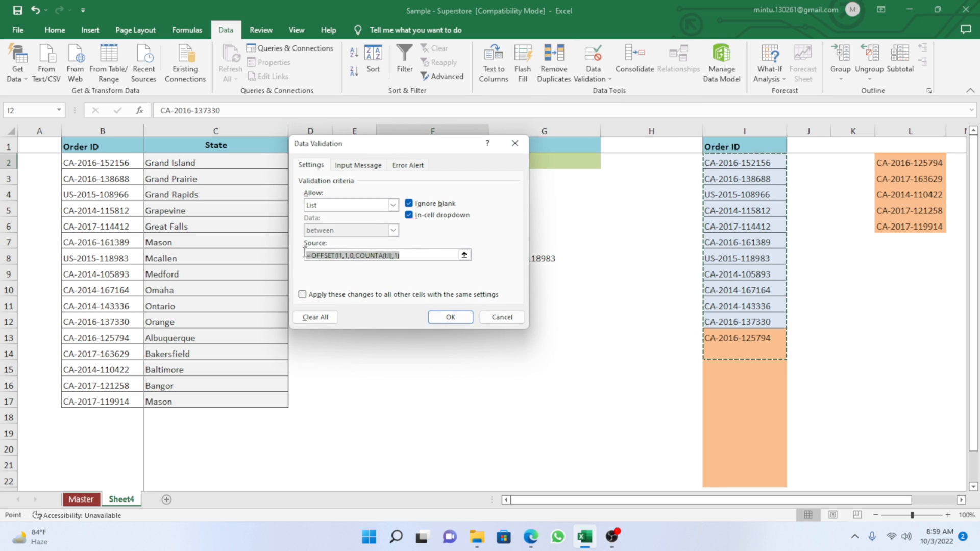
pyautogui.click(395, 255)
pyautogui.write('-1')
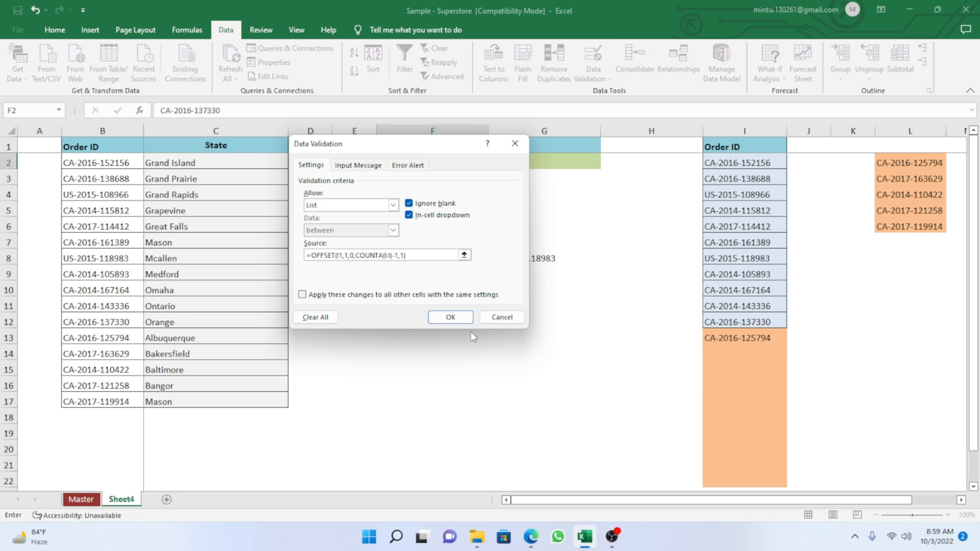
pyautogui.click(450, 317)
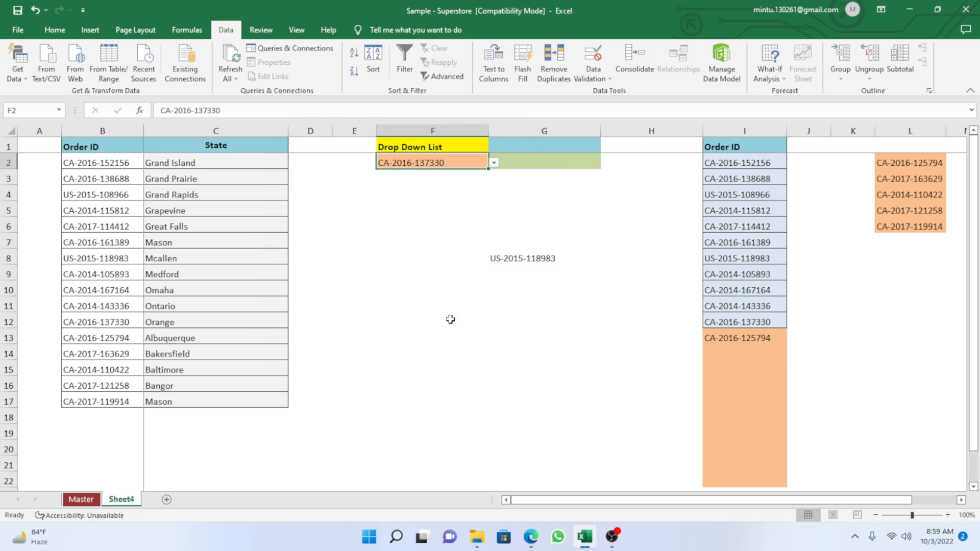
pyautogui.click(450, 318)
pyautogui.click(462, 171)
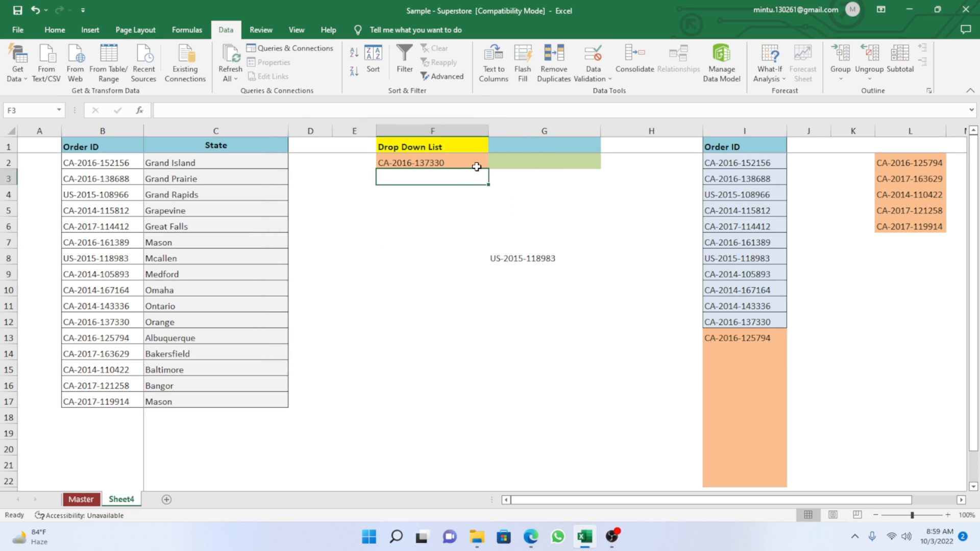
# Check the end of F2's drop-down list against the last filled order ID in column I
pyautogui.click(474, 164)
pyautogui.click(494, 164)
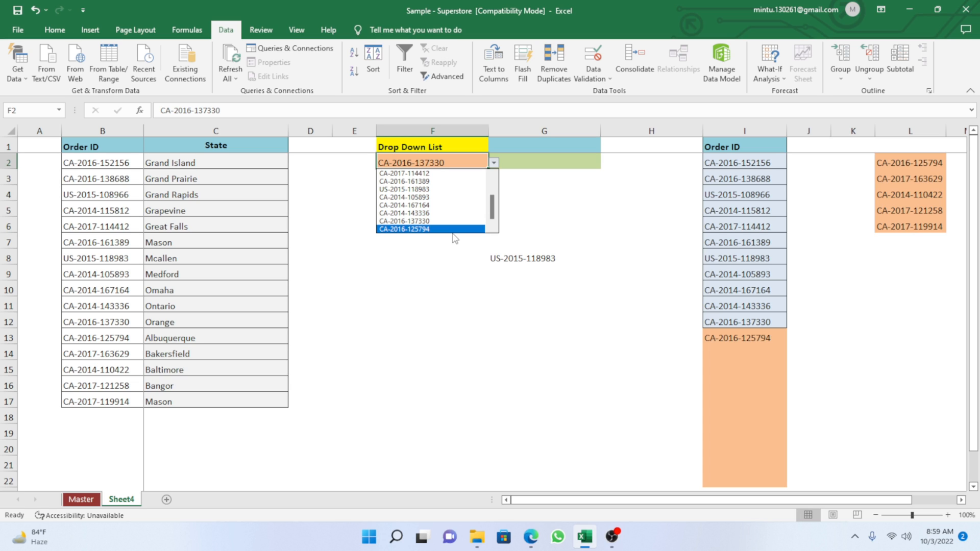
pyautogui.press('Escape')
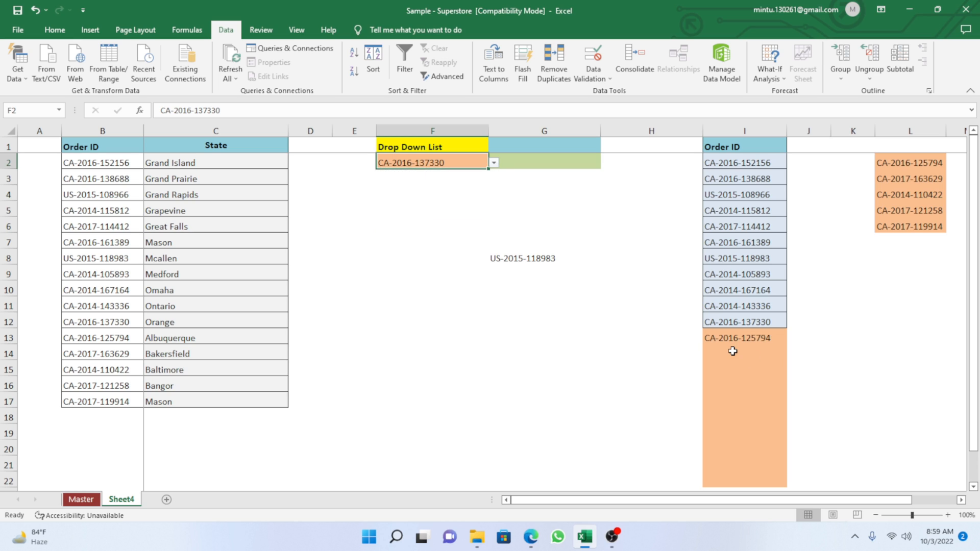
pyautogui.click(733, 353)
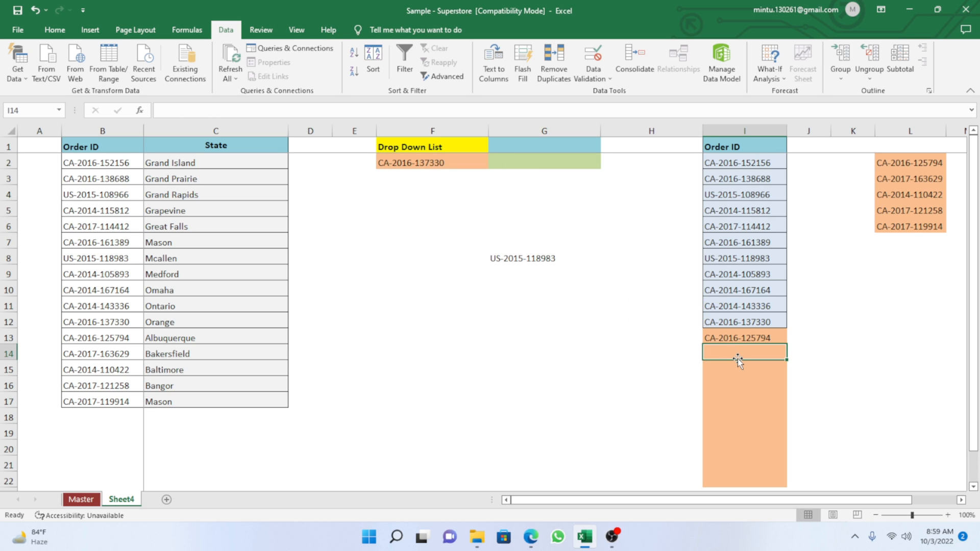
# Clear the OFFSET helper formula from cell G8
pyautogui.click(498, 261)
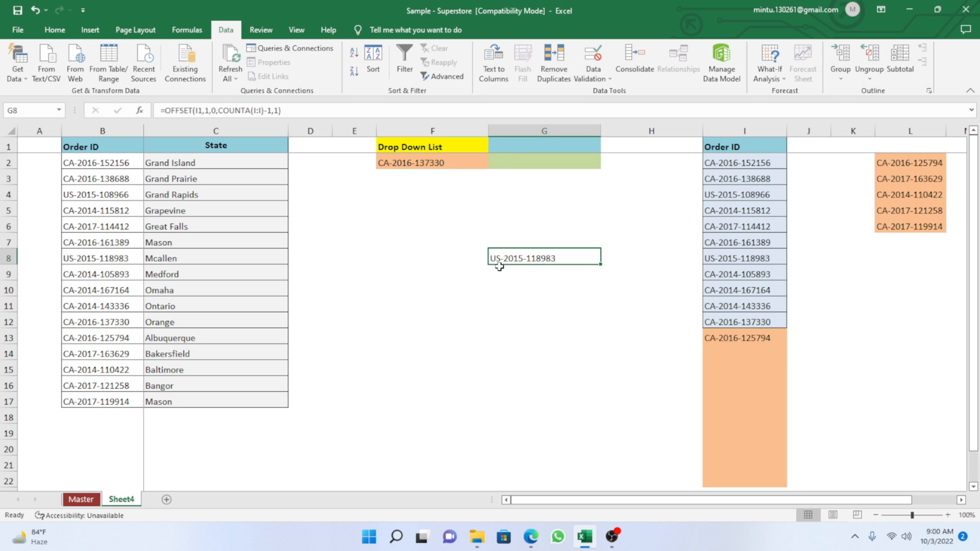
pyautogui.click(738, 354)
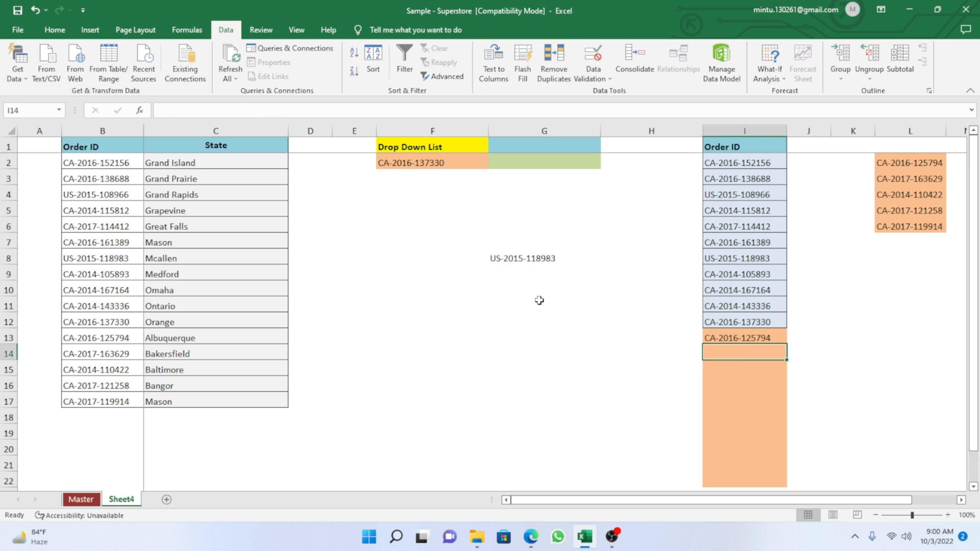
pyautogui.click(499, 259)
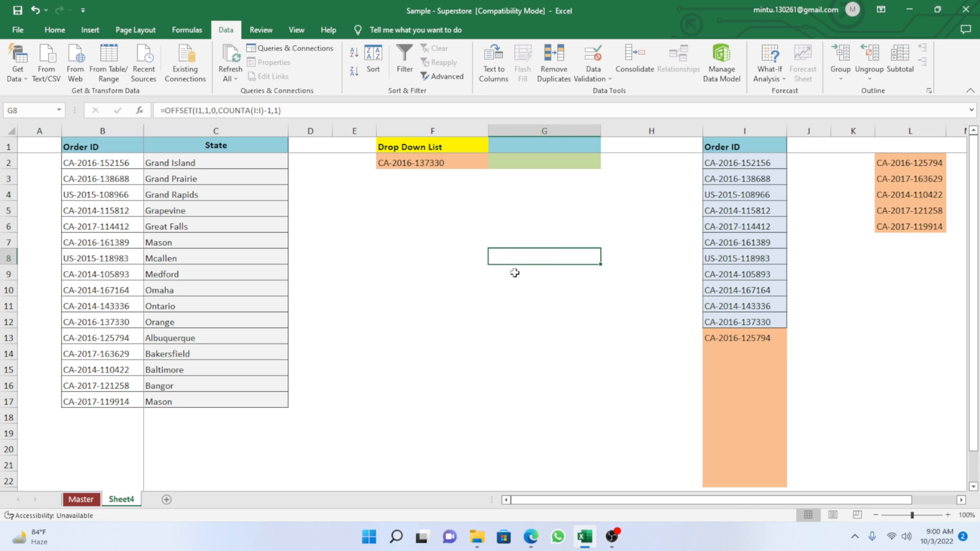
pyautogui.click(530, 336)
# Review F2's drop-down list again, looking for the order ID added in I13
pyautogui.click(444, 172)
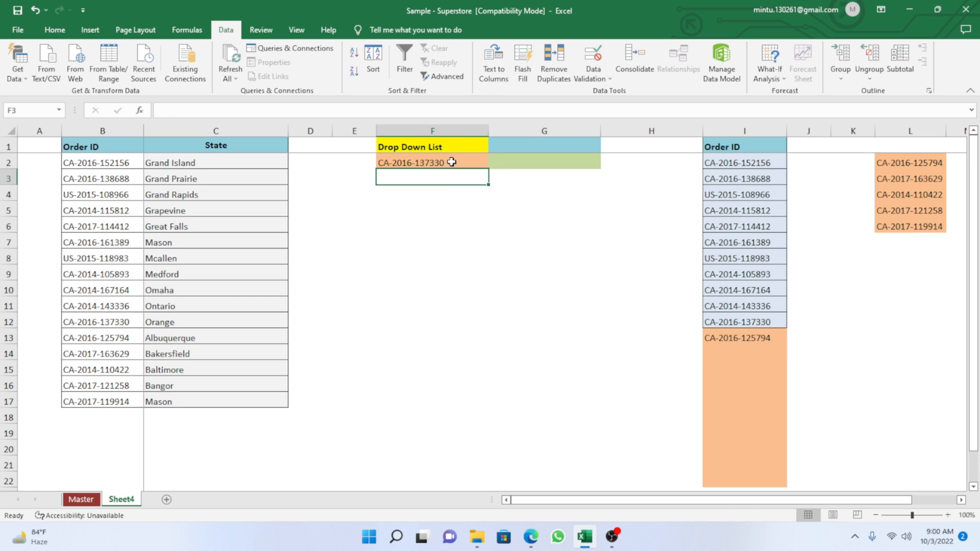
pyautogui.click(445, 164)
pyautogui.click(494, 164)
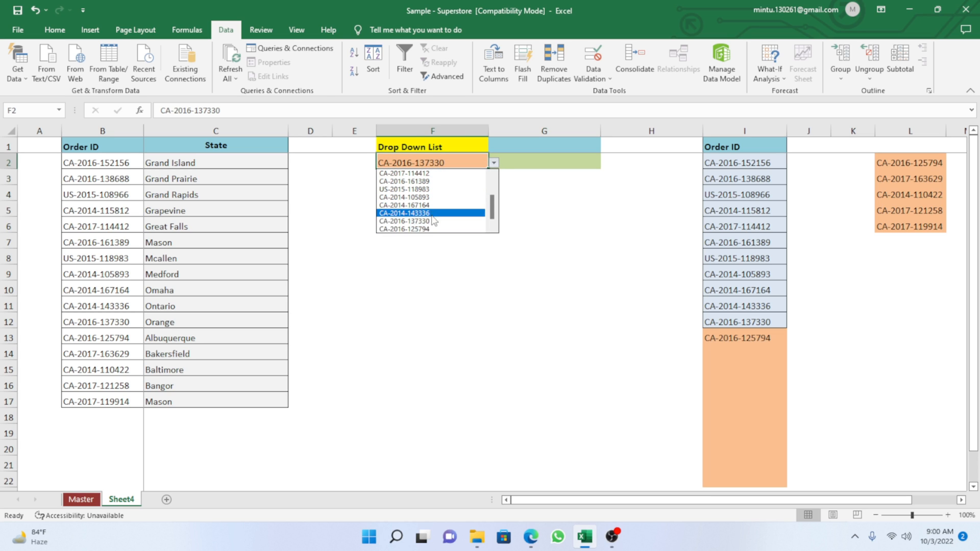
pyautogui.click(430, 266)
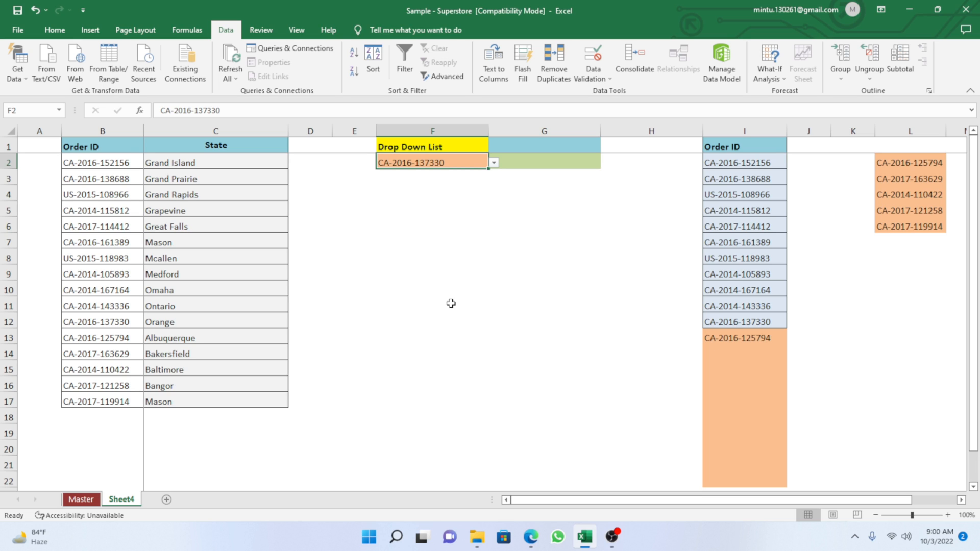
pyautogui.click(453, 294)
pyautogui.moveTo(449, 155); pyautogui.dragTo(450, 151)
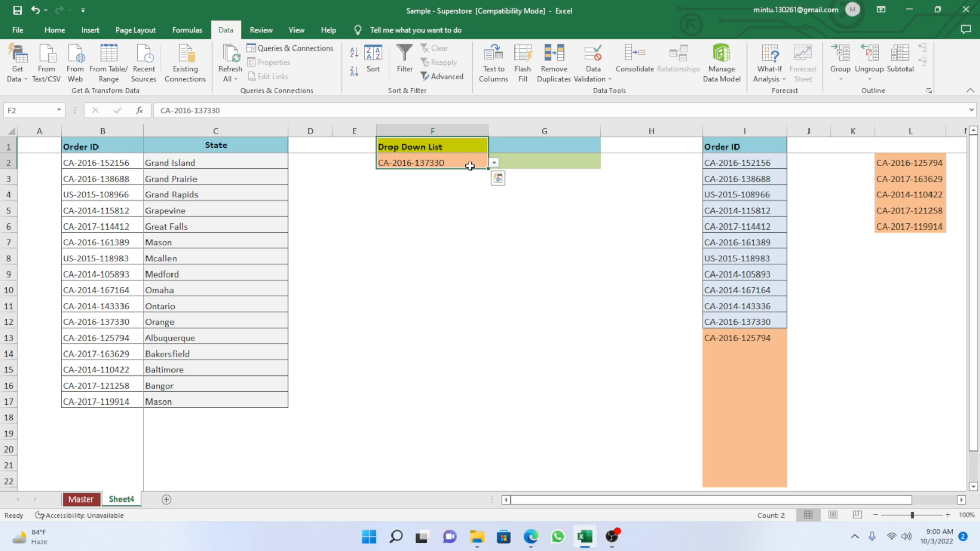
pyautogui.click(493, 163)
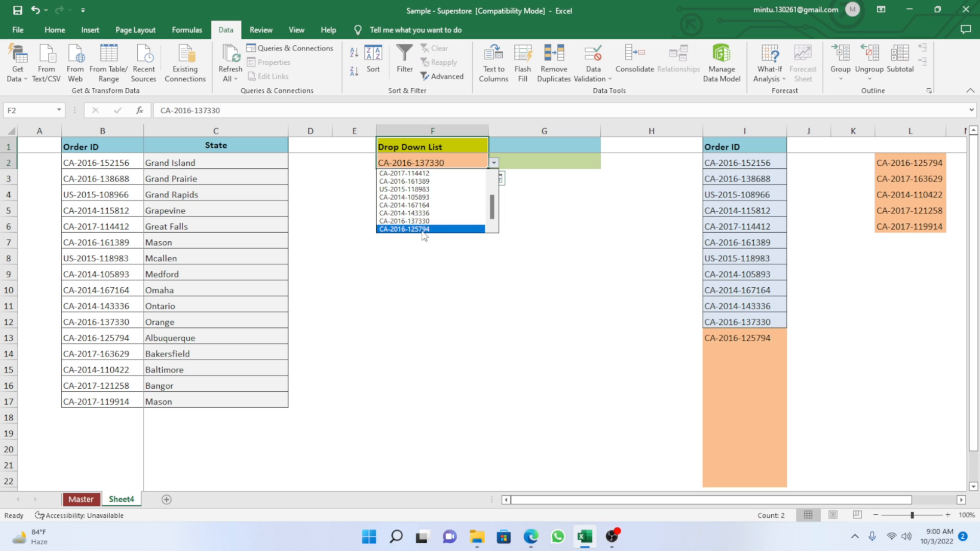
pyautogui.click(740, 338)
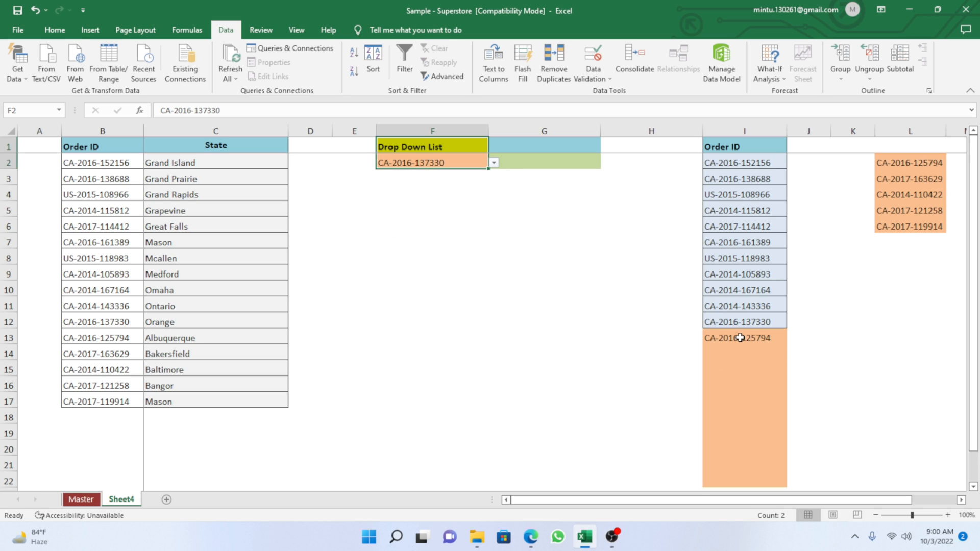
# Fill cell I13 with a dark teal background colour to mark the added order ID
pyautogui.click(740, 338)
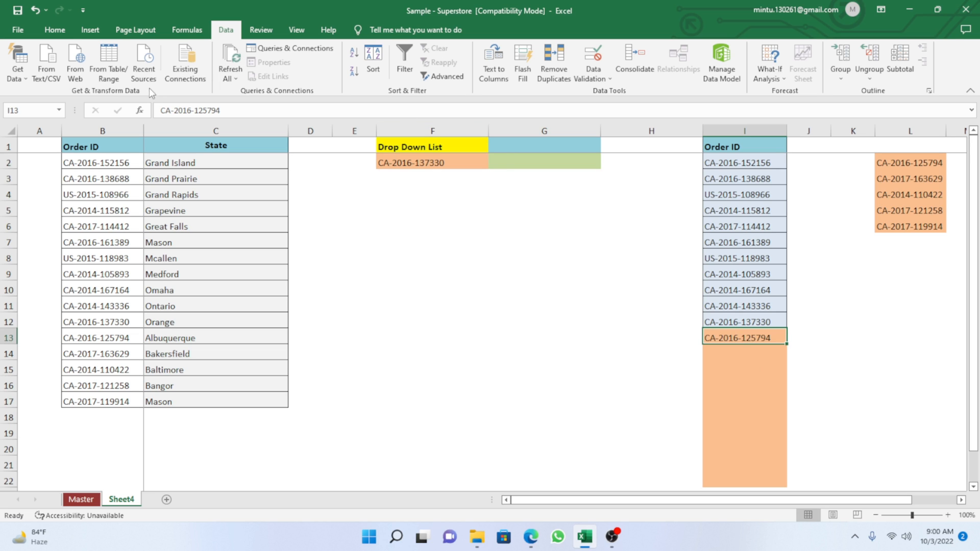
pyautogui.click(55, 29)
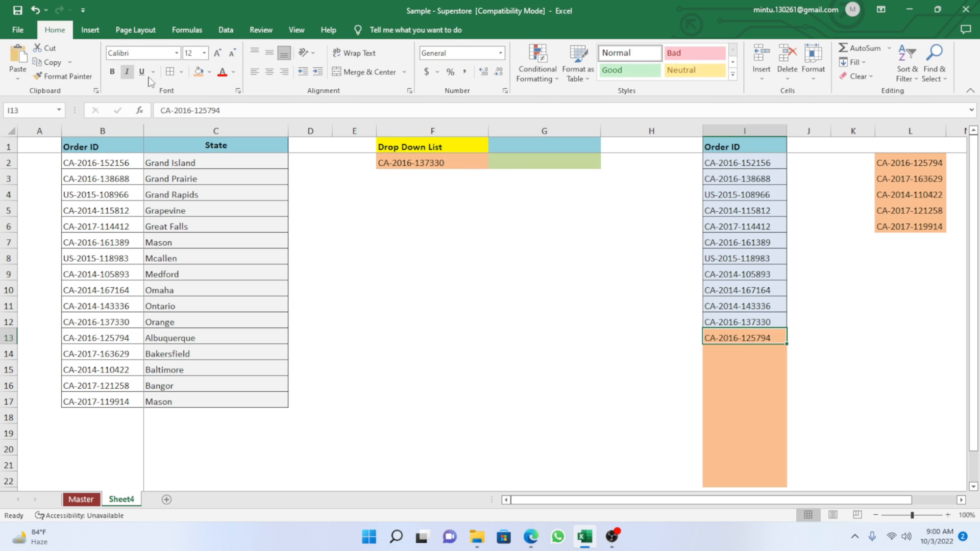
pyautogui.click(210, 73)
pyautogui.click(280, 138)
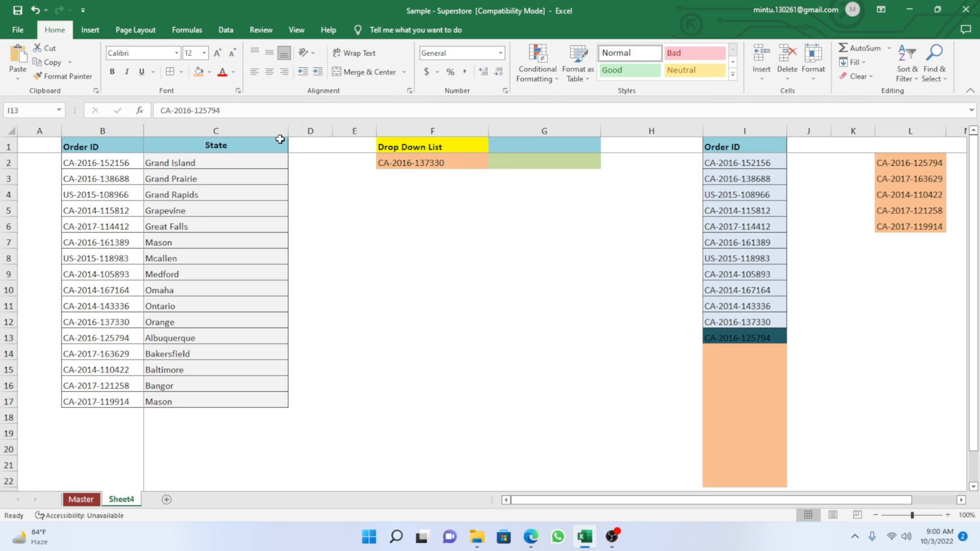
pyautogui.click(741, 364)
pyautogui.click(730, 340)
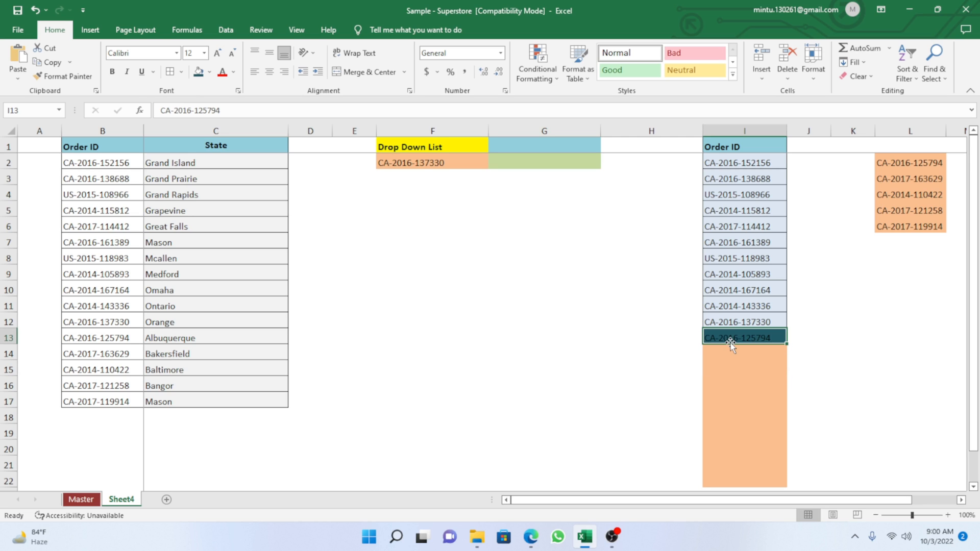
# Copy the order IDs in L3:L6 and paste them into column I starting at I14
pyautogui.moveTo(895, 164); pyautogui.dragTo(895, 229)
pyautogui.click(908, 290)
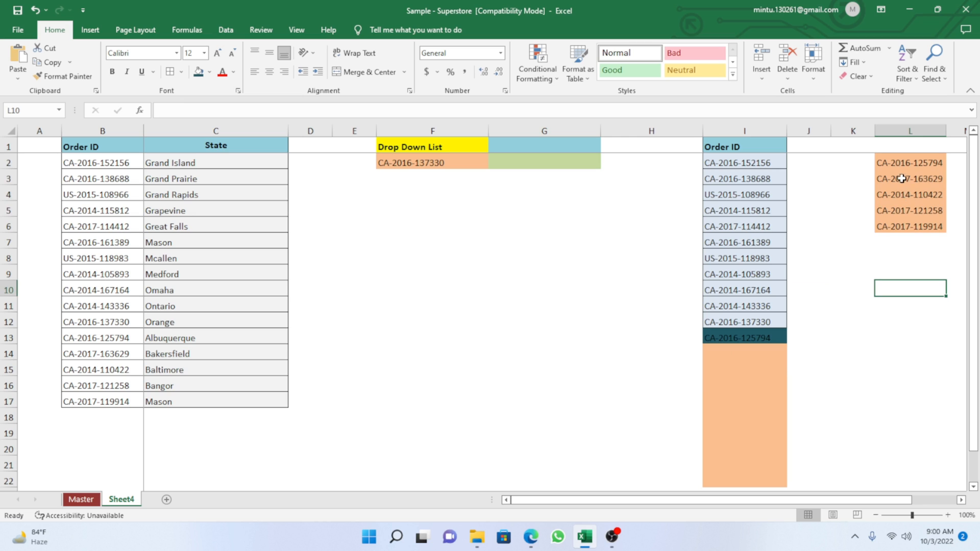
pyautogui.moveTo(898, 179); pyautogui.dragTo(902, 229)
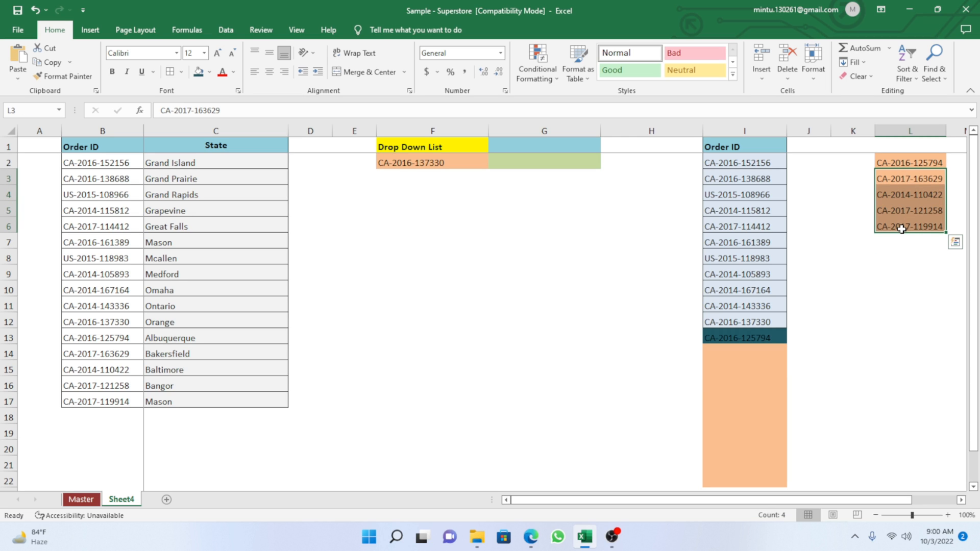
pyautogui.hotkey('ctrl', 'c')
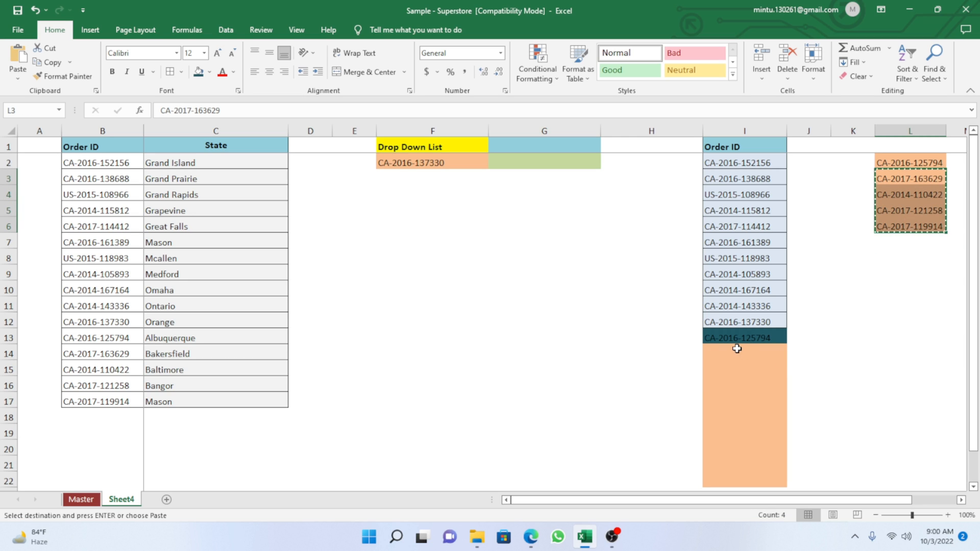
pyautogui.click(737, 351)
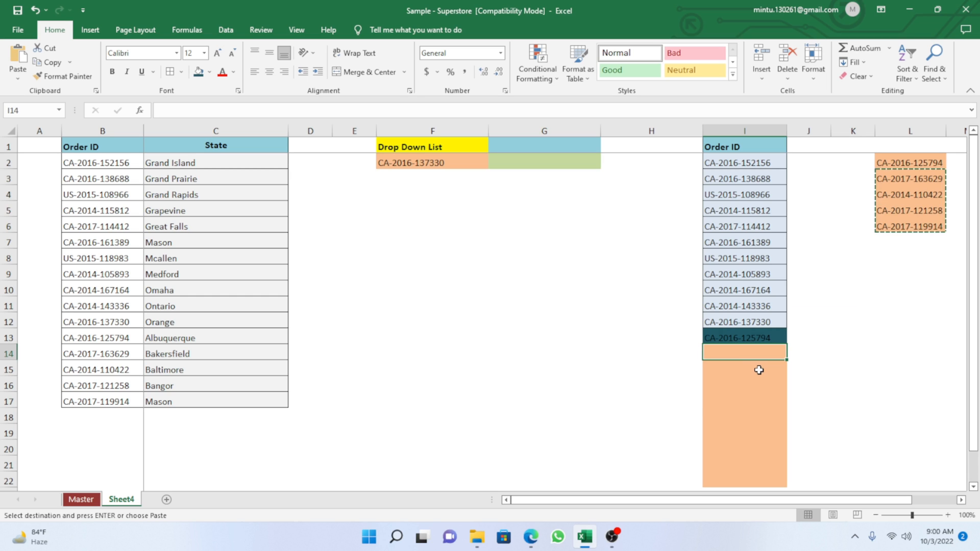
pyautogui.hotkey('ctrl', 'v')
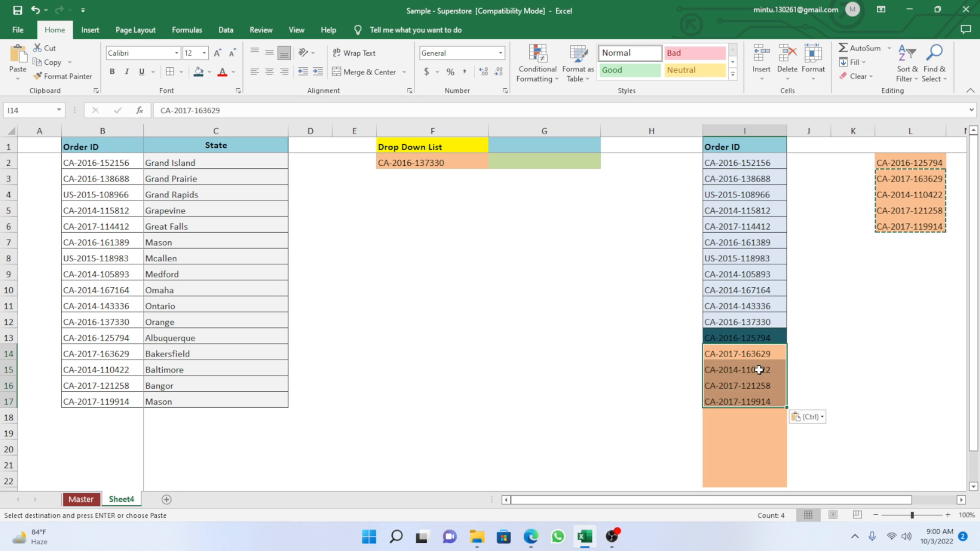
pyautogui.moveTo(739, 356); pyautogui.dragTo(747, 401)
# Save the workbook in its existing format, continuing past the compatibility check
pyautogui.click(388, 210)
pyautogui.click(427, 226)
pyautogui.hotkey('ctrl', 's')
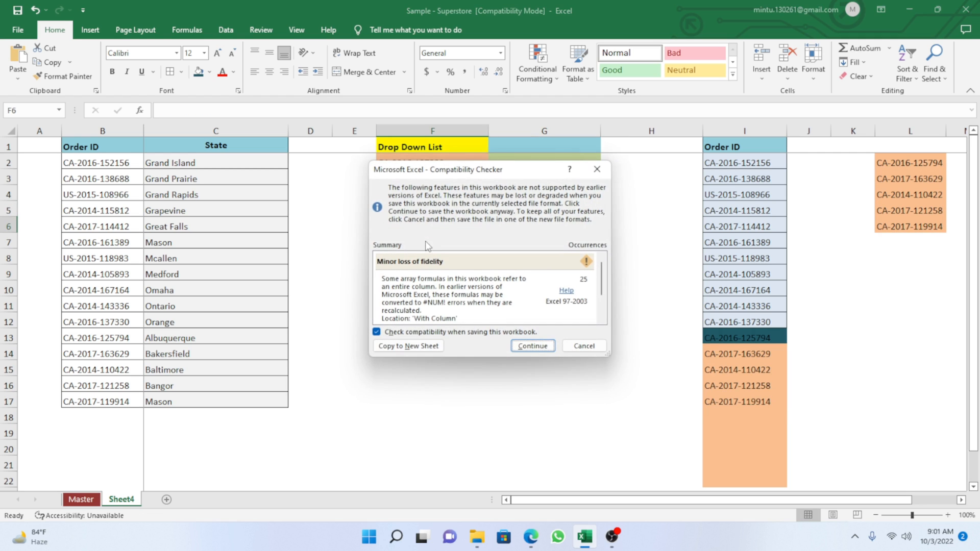
pyautogui.click(540, 344)
# Check F2's drop-down list for the order IDs added in I14:I17, keeping the selected value
pyautogui.click(467, 162)
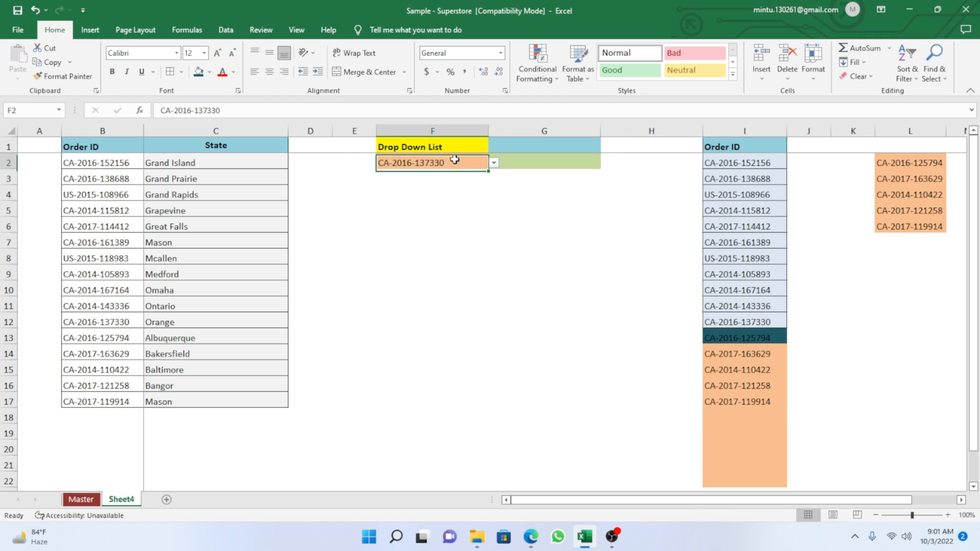
pyautogui.click(494, 163)
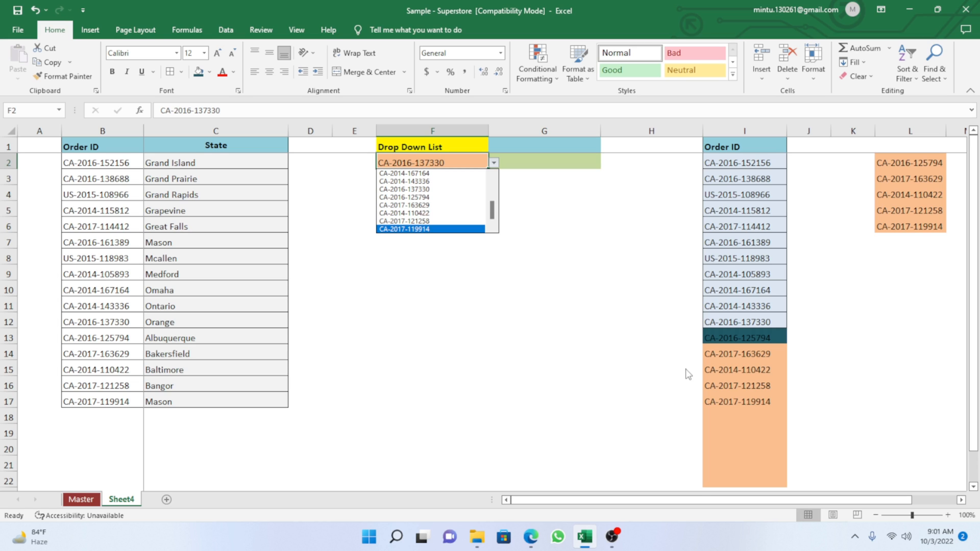
pyautogui.press('Escape')
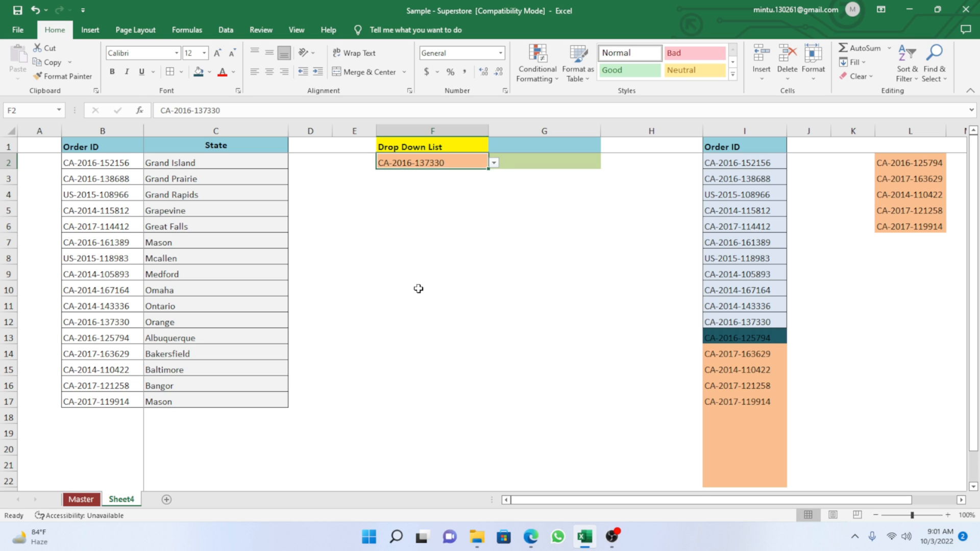
pyautogui.click(428, 210)
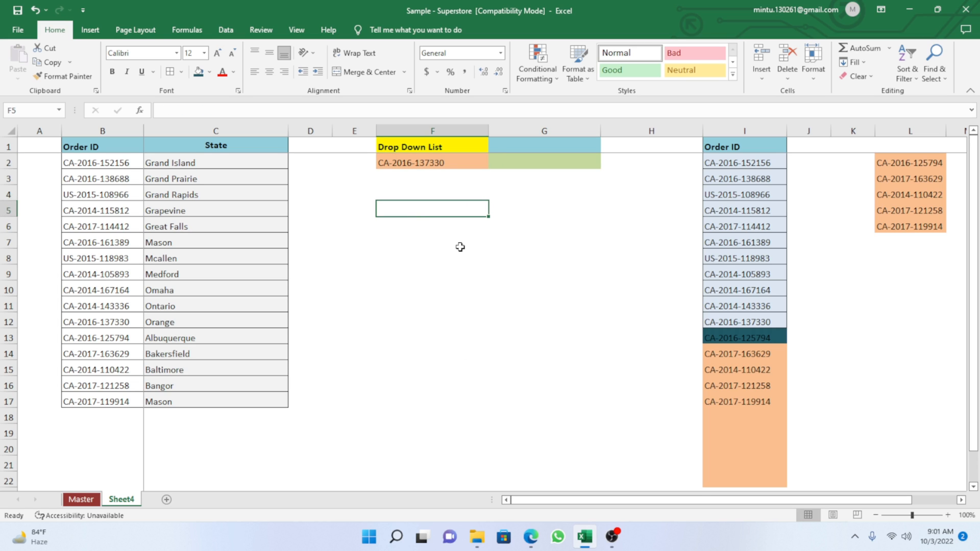
# Start a VLOOKUP formula in G2 with F2 as the lookup value and the absolute range $B$1:$C$17 as the table array
pyautogui.click(93, 163)
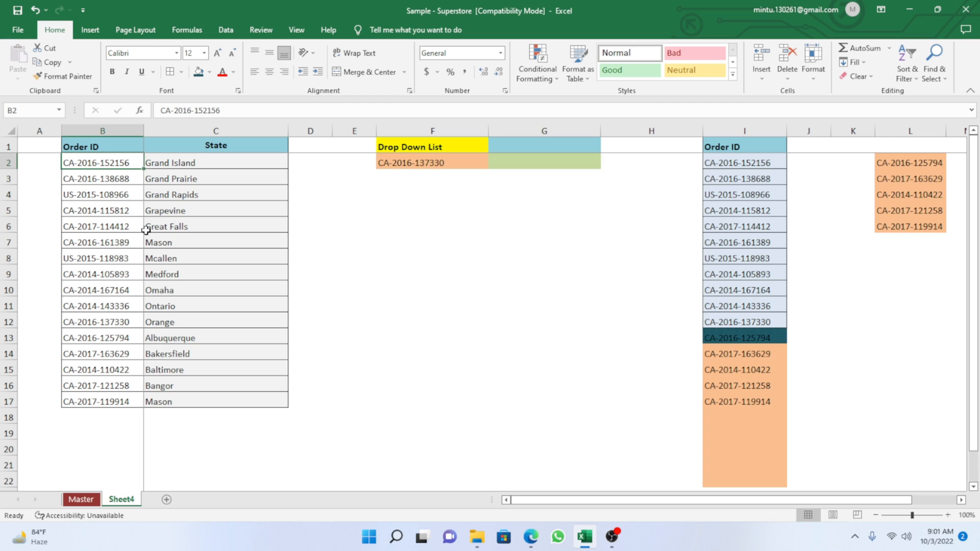
pyautogui.click(410, 263)
pyautogui.click(544, 163)
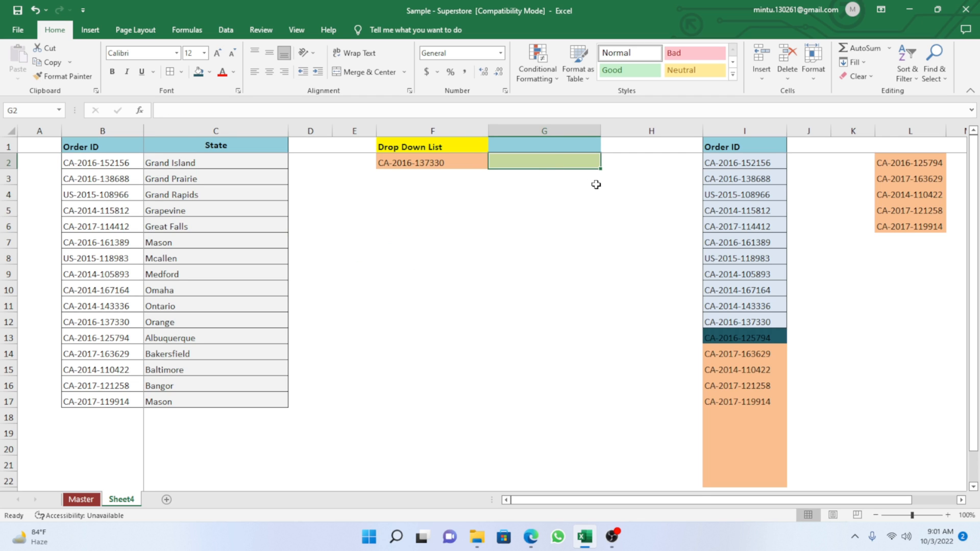
pyautogui.write('=')
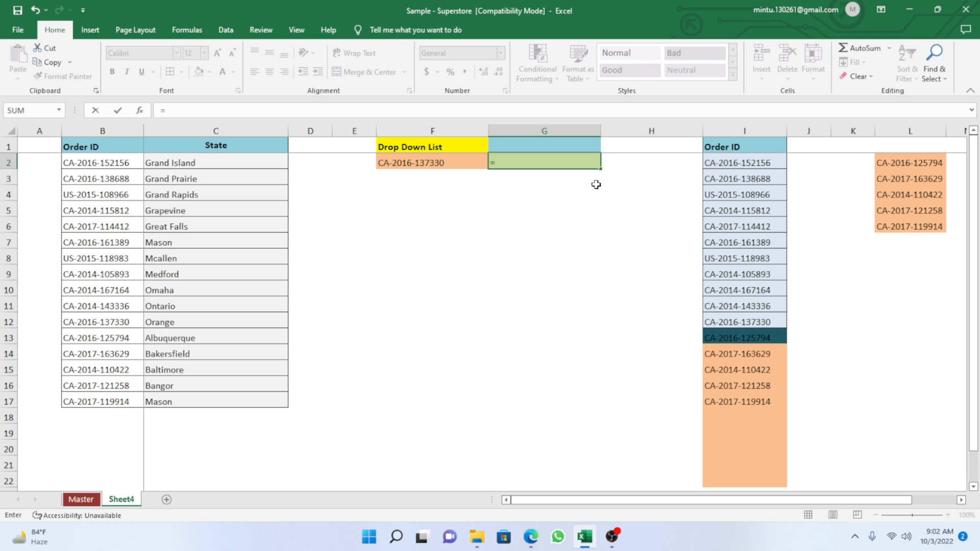
pyautogui.write('vl')
pyautogui.press('Tab')
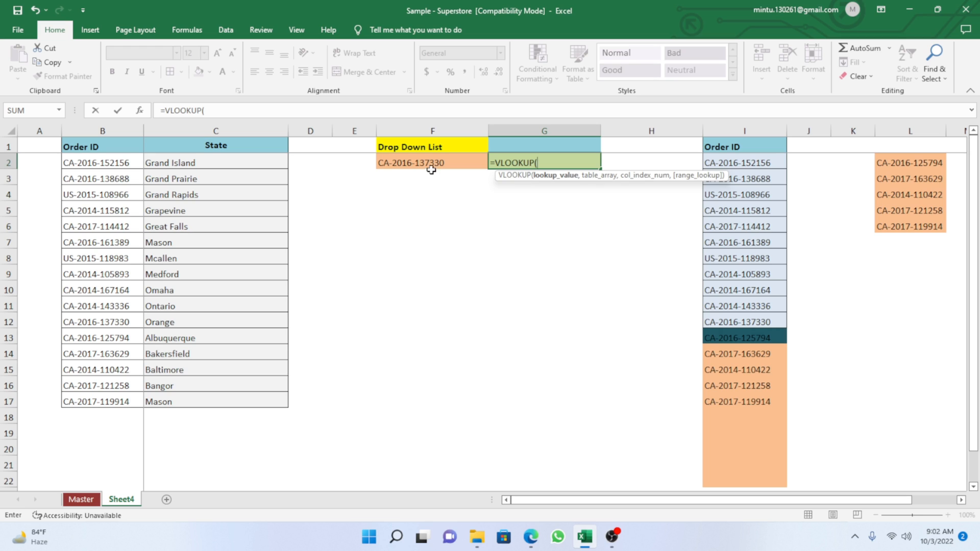
pyautogui.click(407, 166)
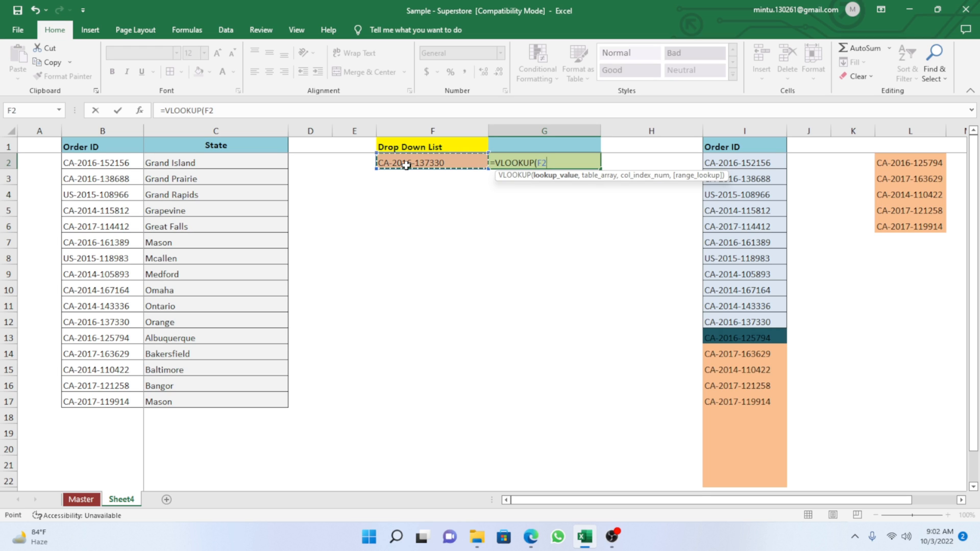
pyautogui.write(',')
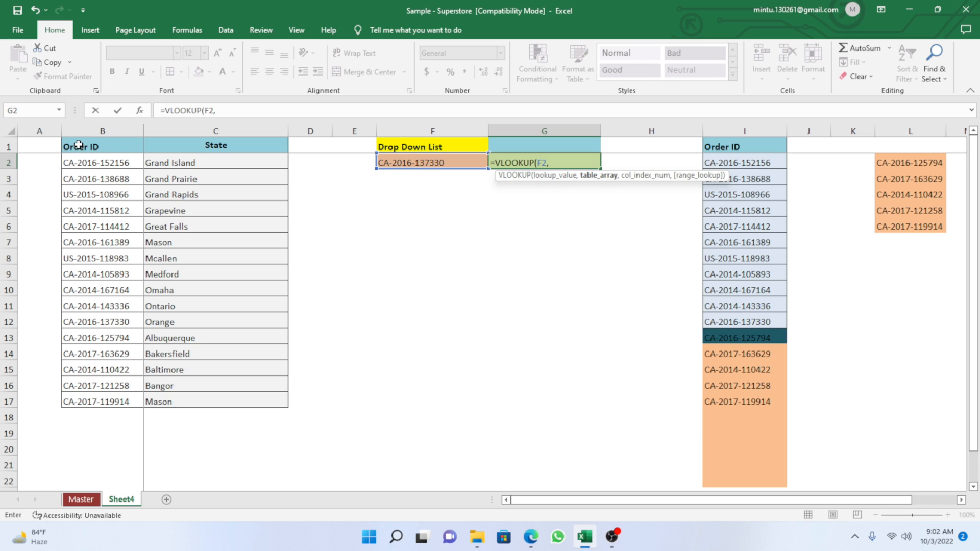
pyautogui.moveTo(79, 150); pyautogui.dragTo(207, 401)
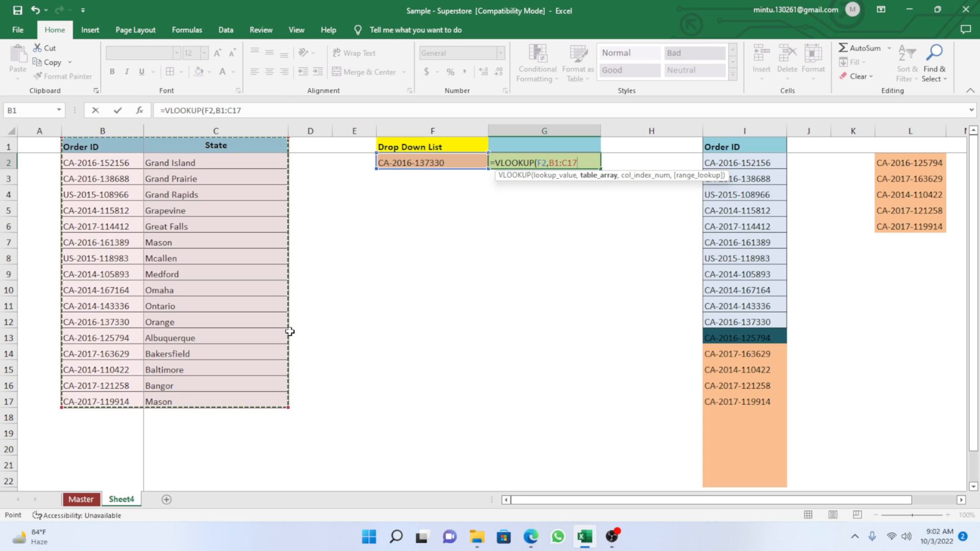
pyautogui.press('F4')
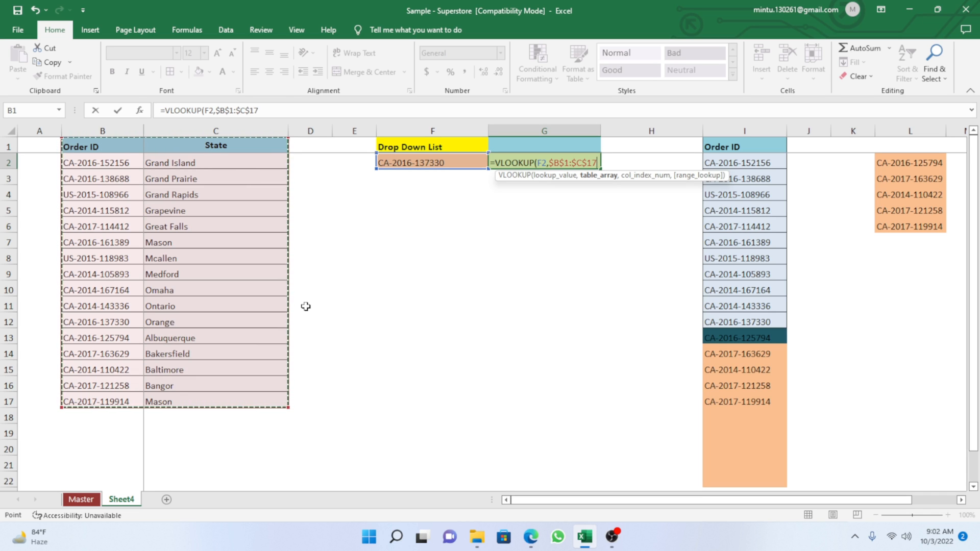
pyautogui.write(',')
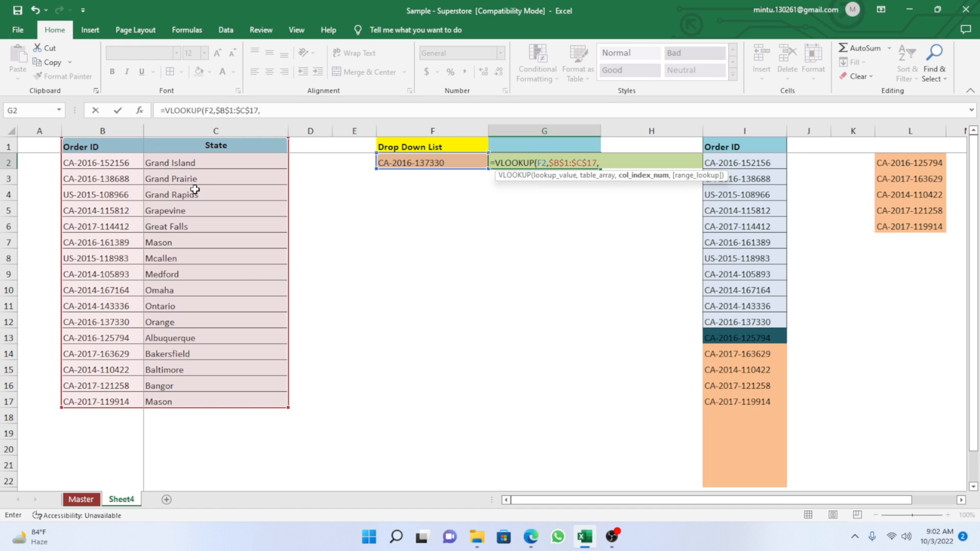
pyautogui.moveTo(73, 242); pyautogui.dragTo(54, 260)
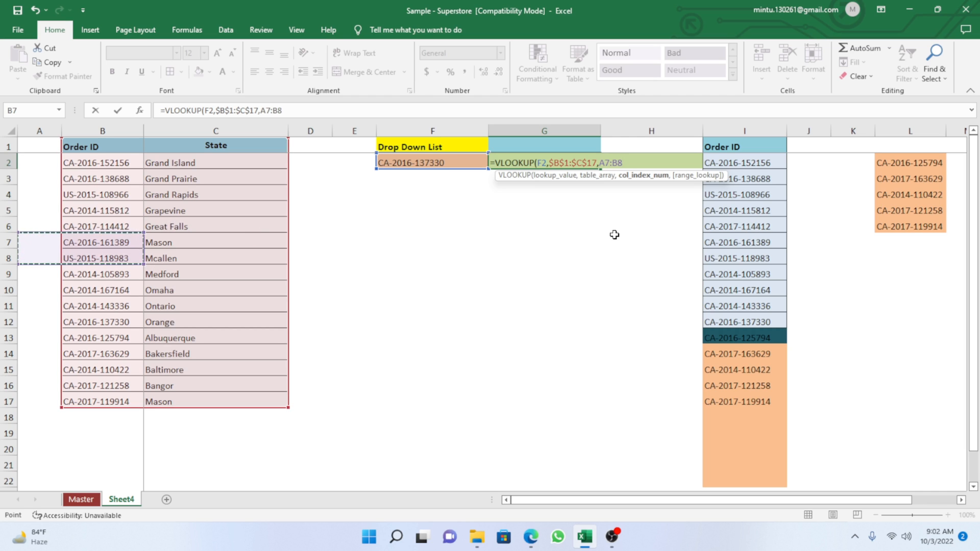
pyautogui.press('BackSpace')
pyautogui.press('BackSpace')
pyautogui.press('BackSpace')
pyautogui.press('BackSpace')
pyautogui.press('BackSpace')
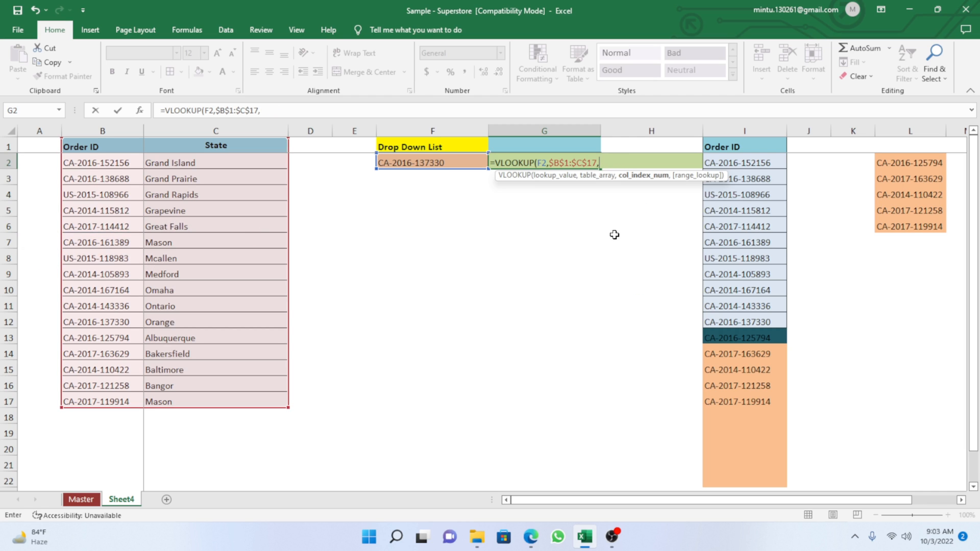
# Complete G2's VLOOKUP with column index 2 and 0 for an exact match, and enter the formula
pyautogui.write('2,')
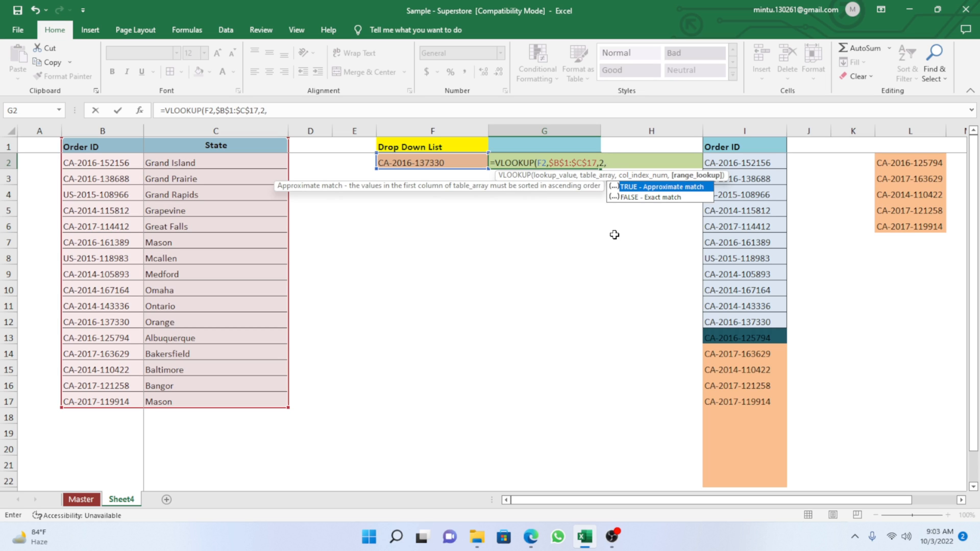
pyautogui.doubleClick(645, 200)
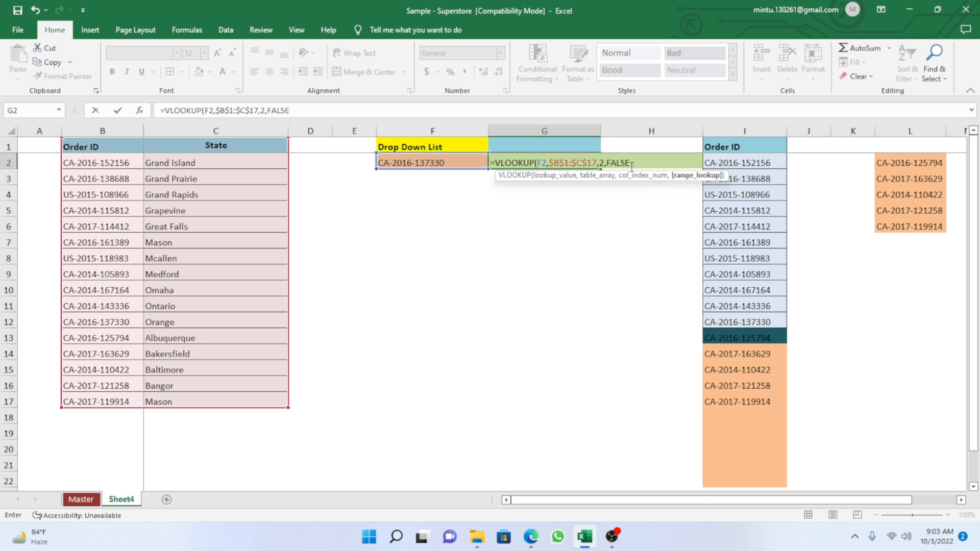
pyautogui.press('BackSpace')
pyautogui.press('BackSpace')
pyautogui.press('BackSpace')
pyautogui.press('BackSpace')
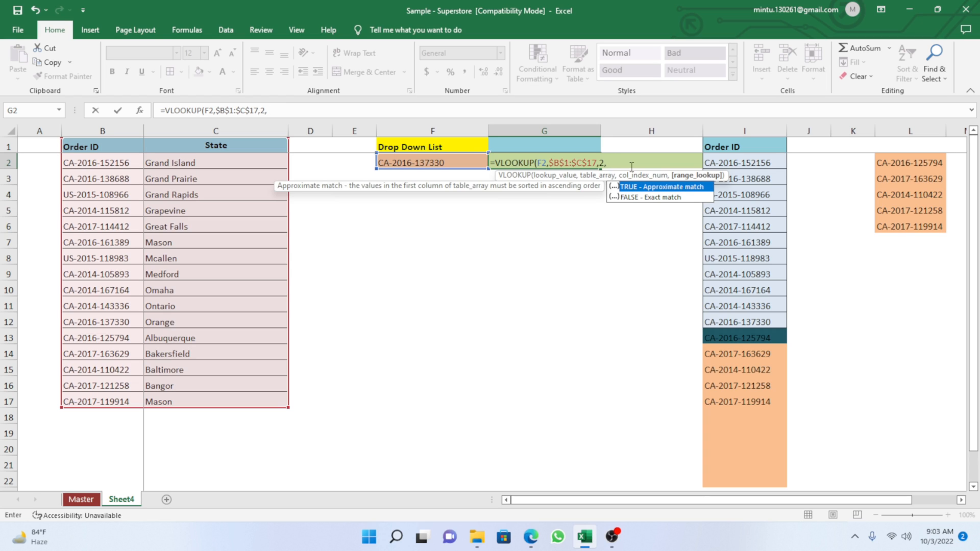
pyautogui.write('0')
pyautogui.press('BackSpace')
pyautogui.write('0)')
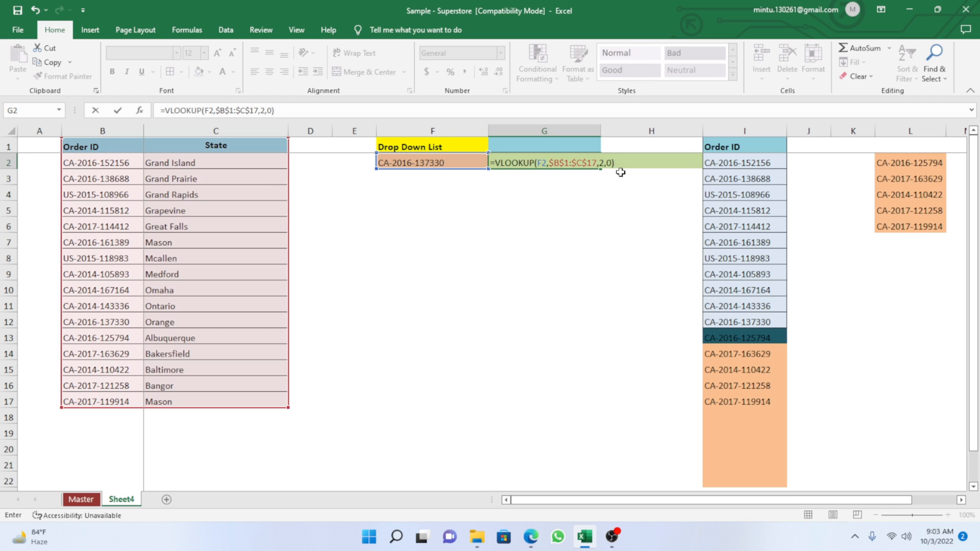
pyautogui.press('Return')
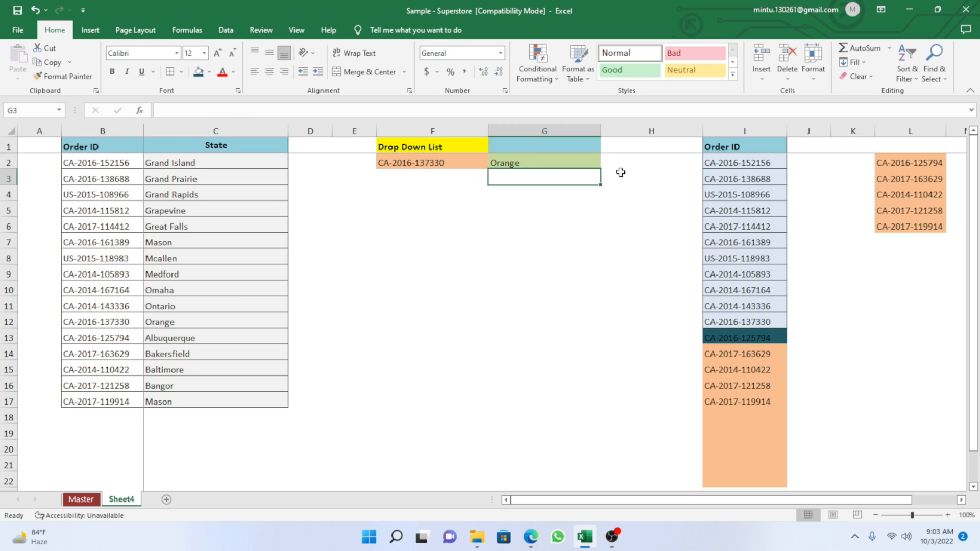
# Search the sheet for F2's order ID and compare its State in C12 with the lookup result in G2
pyautogui.click(417, 163)
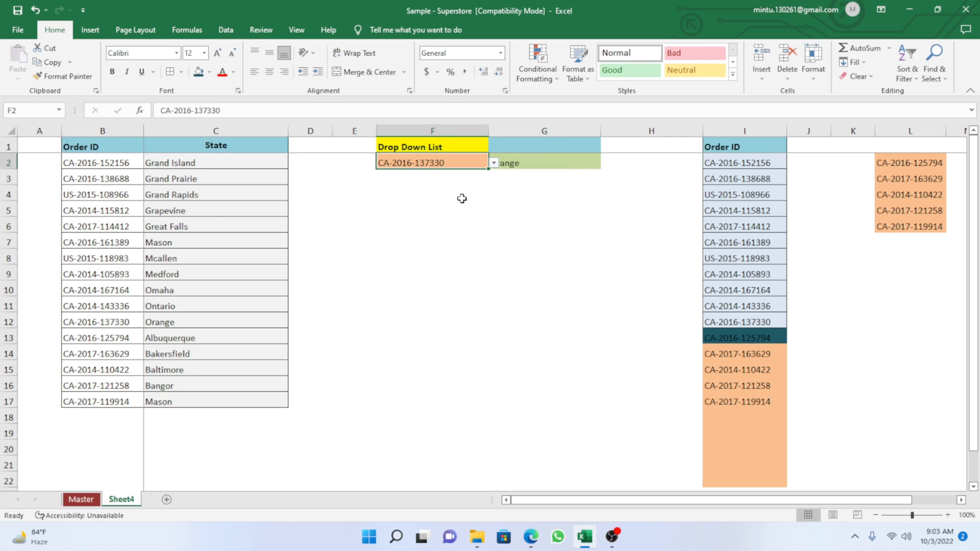
pyautogui.hotkey('ctrl', 'c')
pyautogui.click(119, 226)
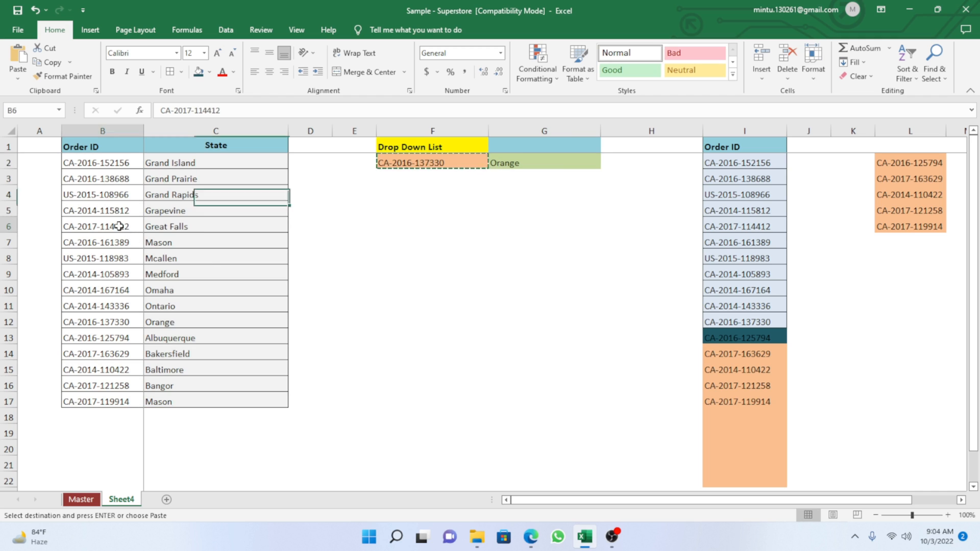
pyautogui.hotkey('ctrl', 'f')
pyautogui.hotkey('ctrl', 'v')
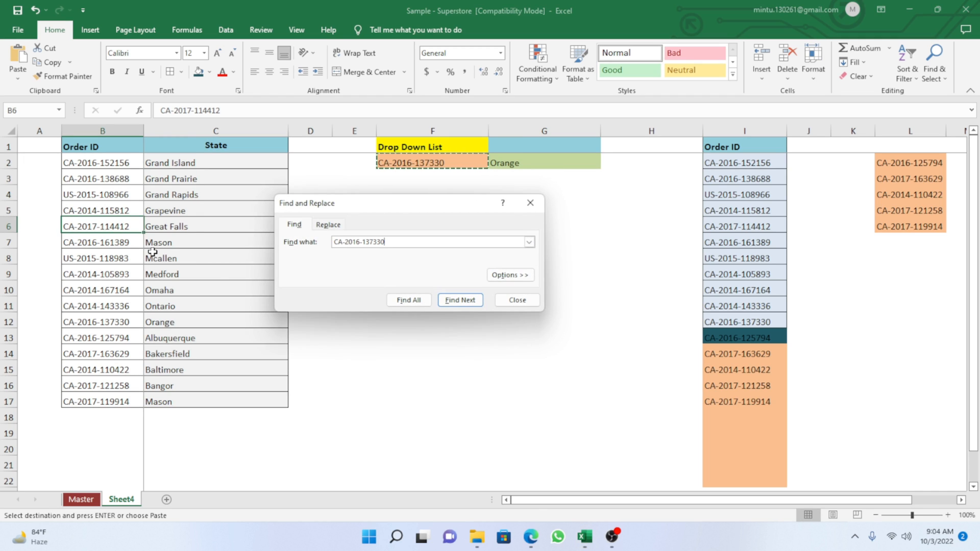
pyautogui.click(470, 303)
pyautogui.click(517, 300)
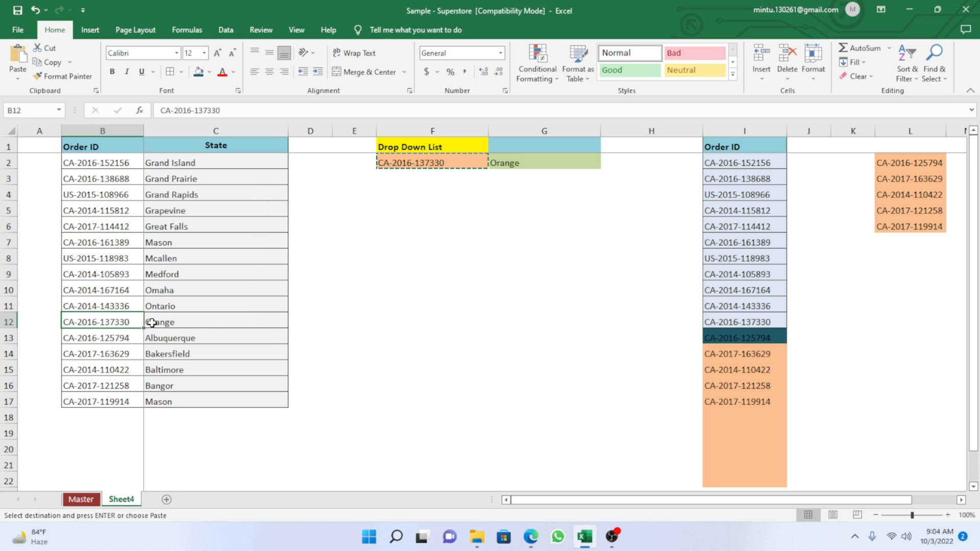
pyautogui.click(181, 325)
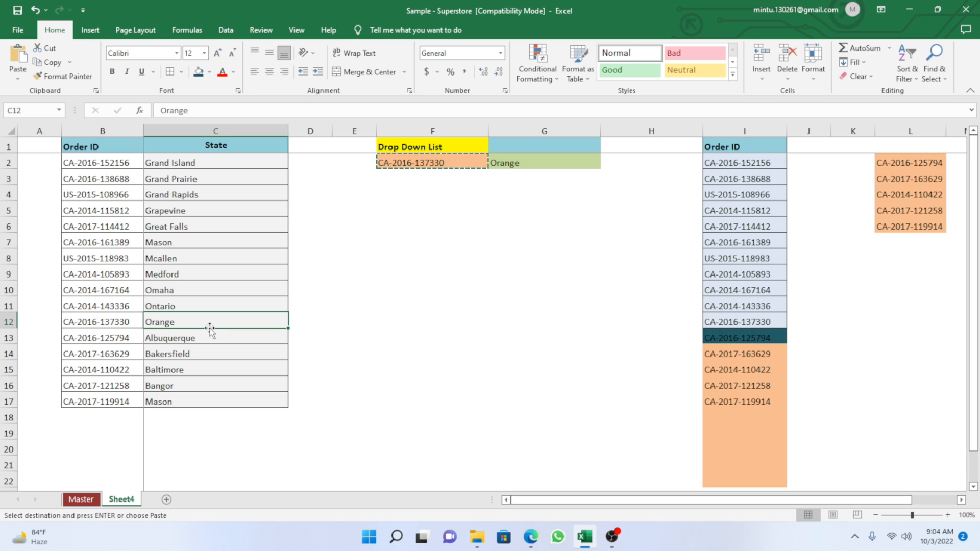
pyautogui.click(529, 162)
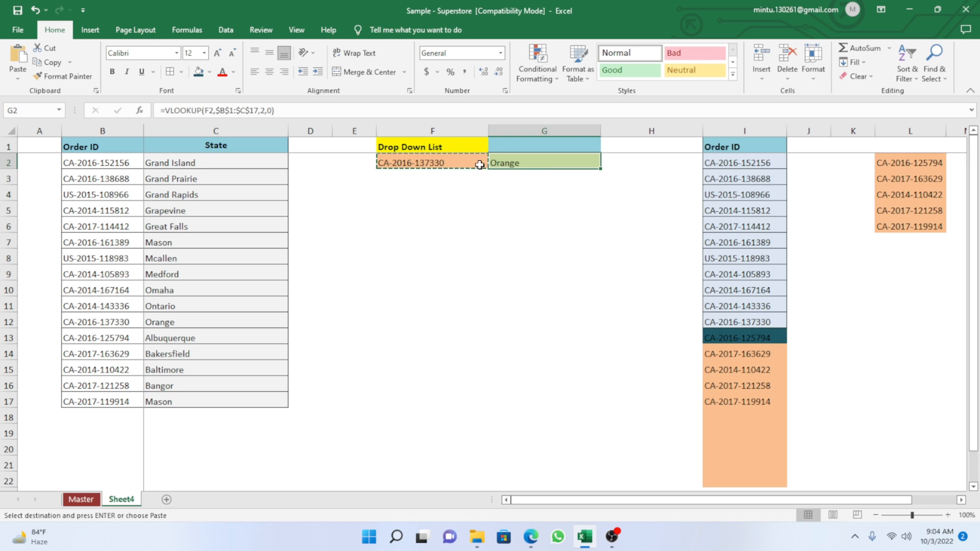
pyautogui.click(455, 163)
pyautogui.click(533, 162)
# Choose the order ID listed in B14 from F2's drop-down list and check the State in G2
pyautogui.click(443, 162)
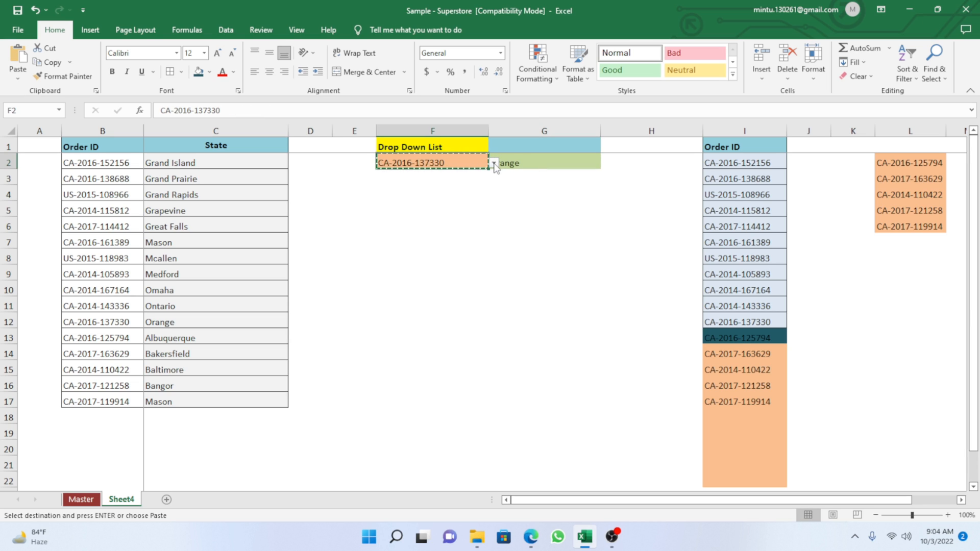
pyautogui.click(494, 164)
pyautogui.click(414, 205)
pyautogui.click(558, 188)
pyautogui.click(537, 160)
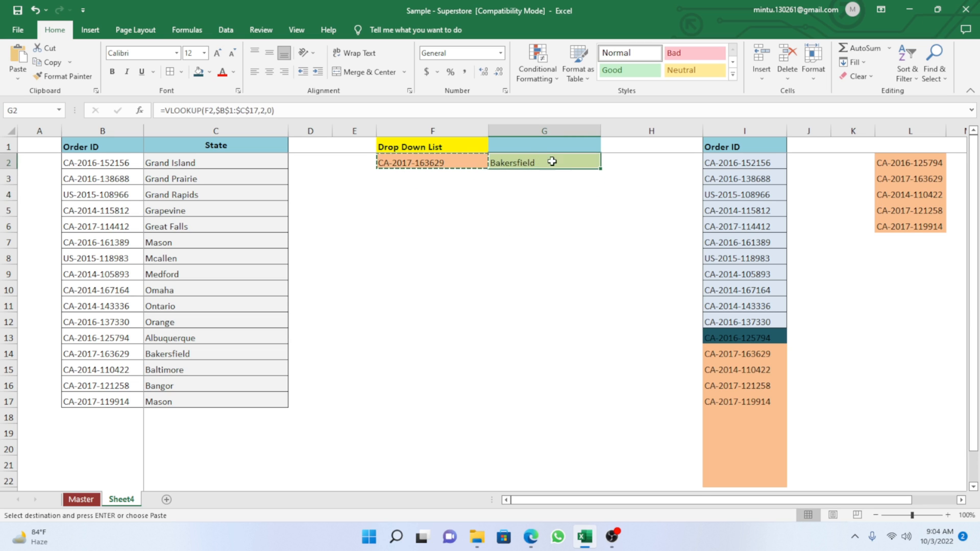
# Switch F2's drop-down selection to the order ID listed in B16 to test the lookup
pyautogui.click(462, 162)
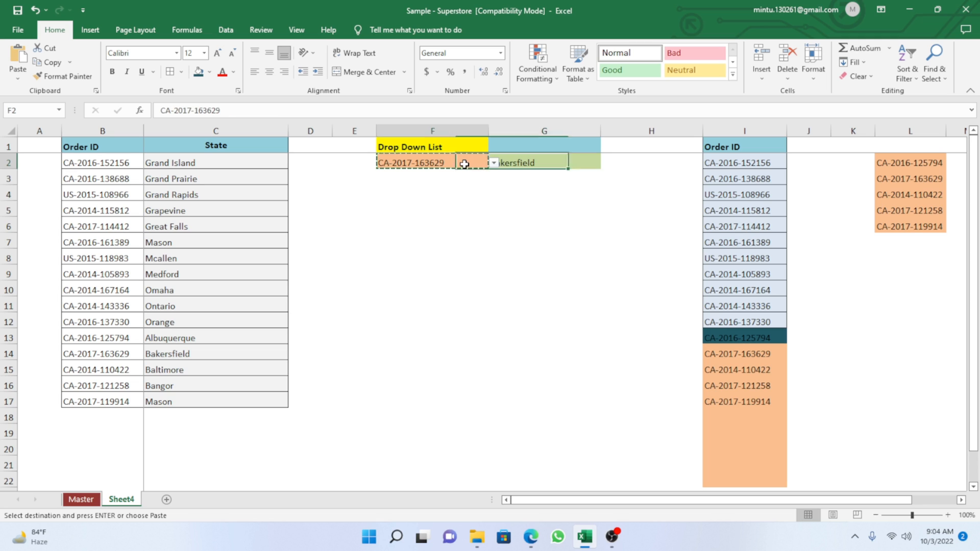
pyautogui.click(494, 163)
pyautogui.click(440, 221)
pyautogui.click(536, 189)
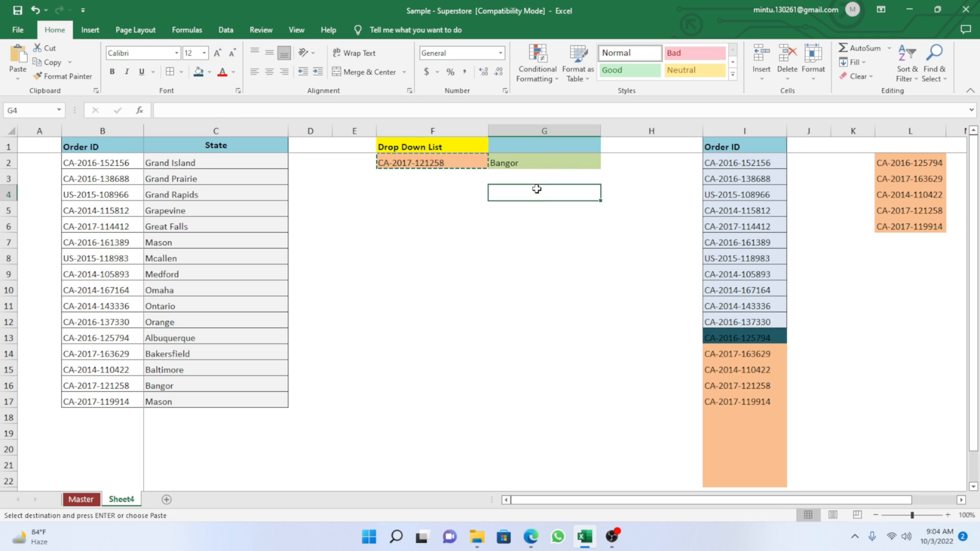
# Set F2's drop-down selection back to the order ID listed in B12
pyautogui.click(462, 162)
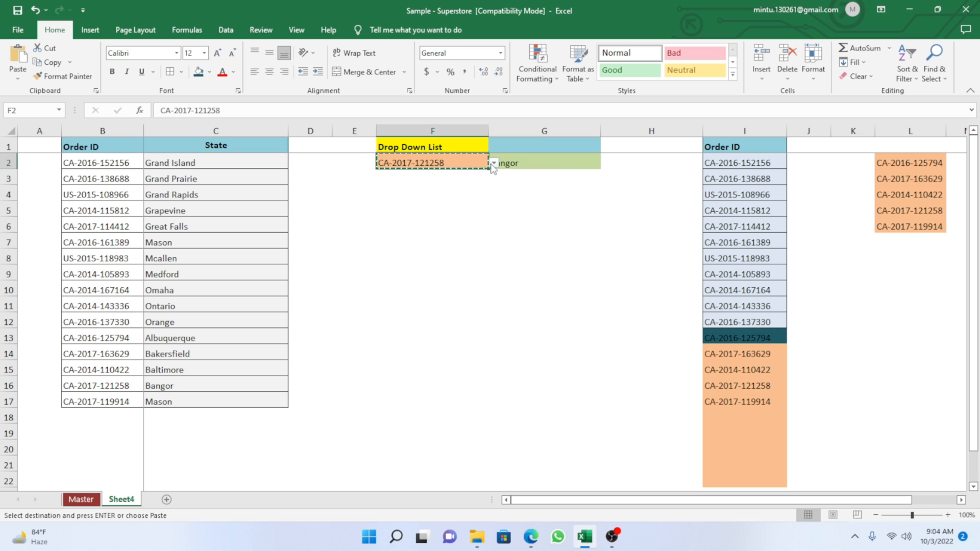
pyautogui.click(493, 162)
pyautogui.click(424, 190)
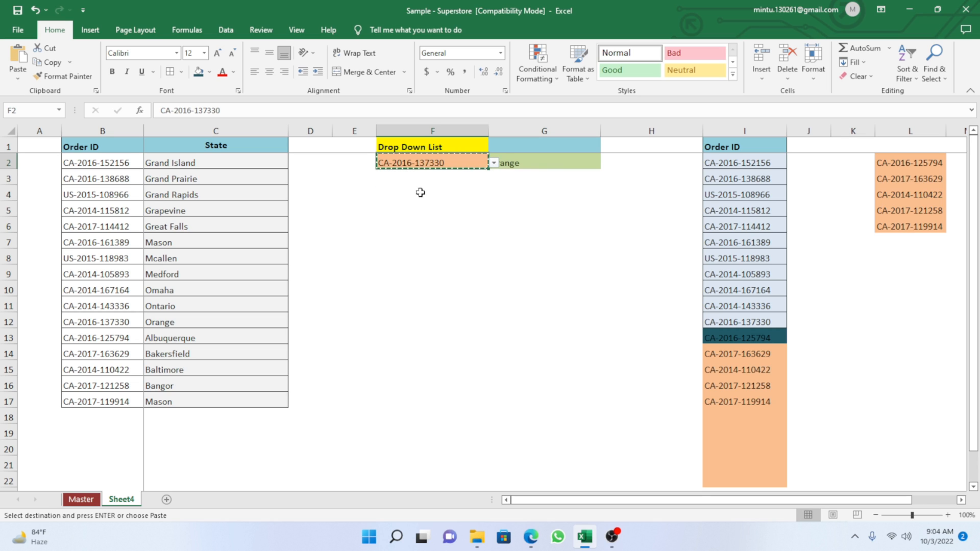
# Choose the order ID listed in B5 from F2's drop-down list and review the VLOOKUP result in G2
pyautogui.click(495, 164)
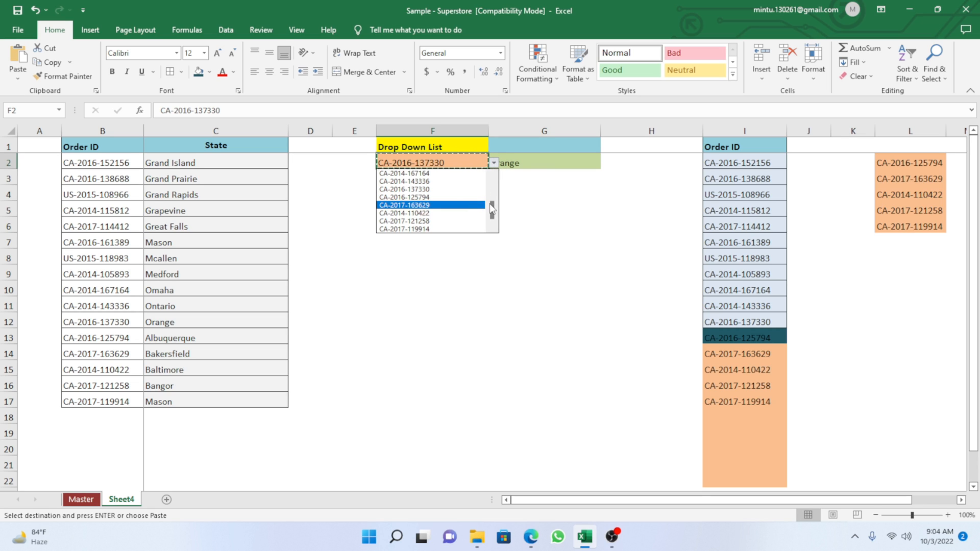
pyautogui.moveTo(492, 209); pyautogui.dragTo(492, 186)
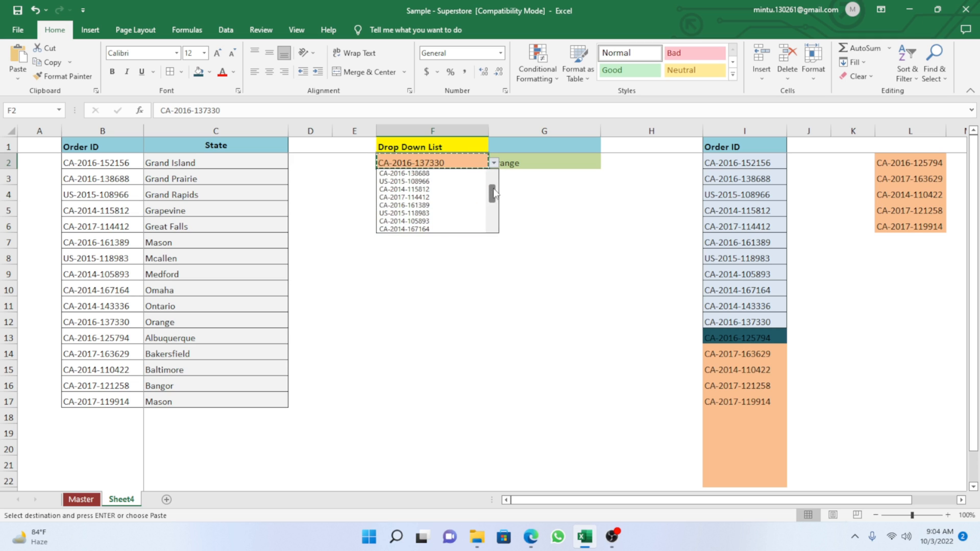
pyautogui.click(417, 193)
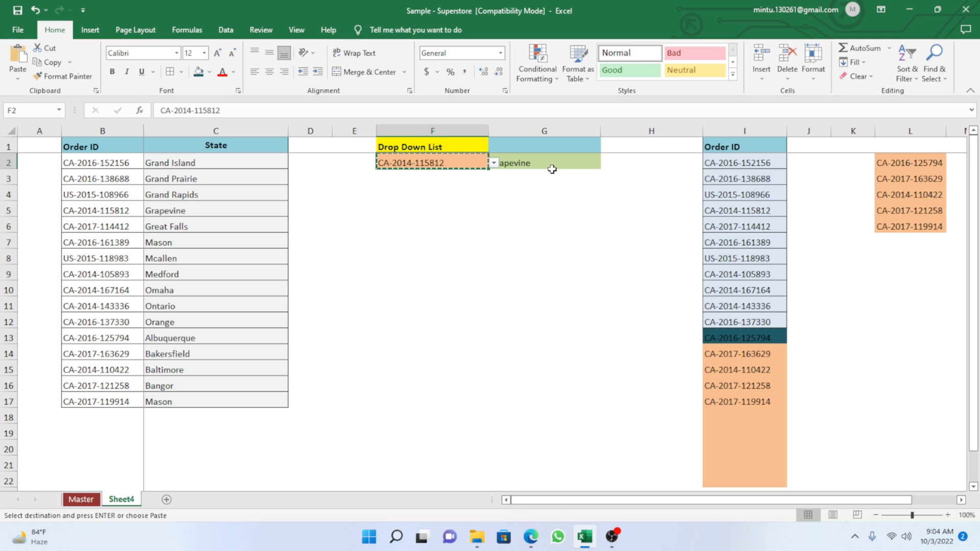
pyautogui.click(494, 163)
pyautogui.press('Escape')
pyautogui.click(452, 190)
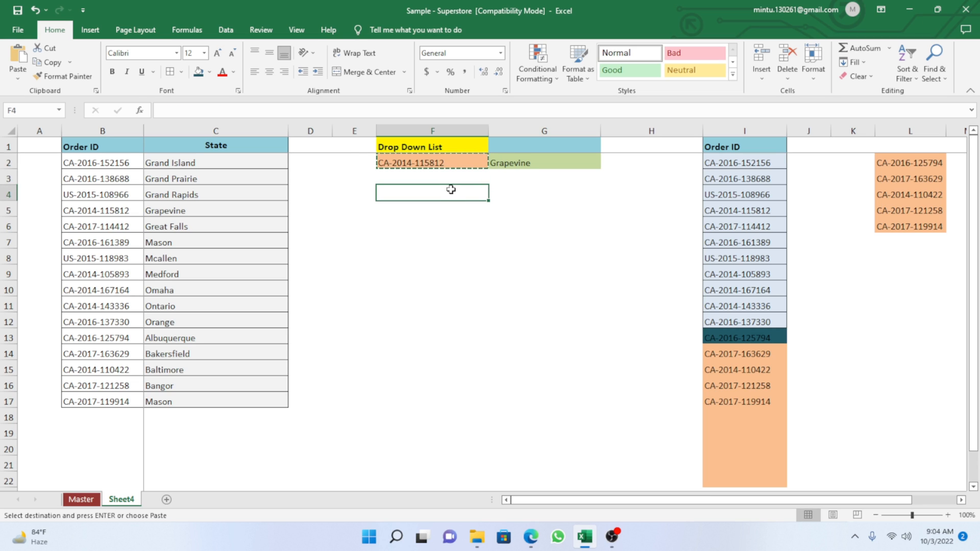
pyautogui.click(433, 163)
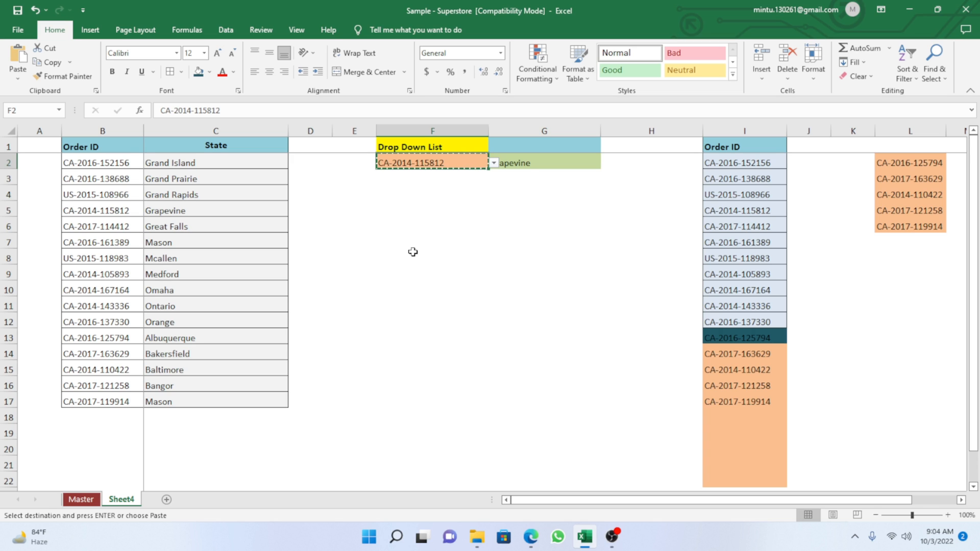
pyautogui.click(558, 165)
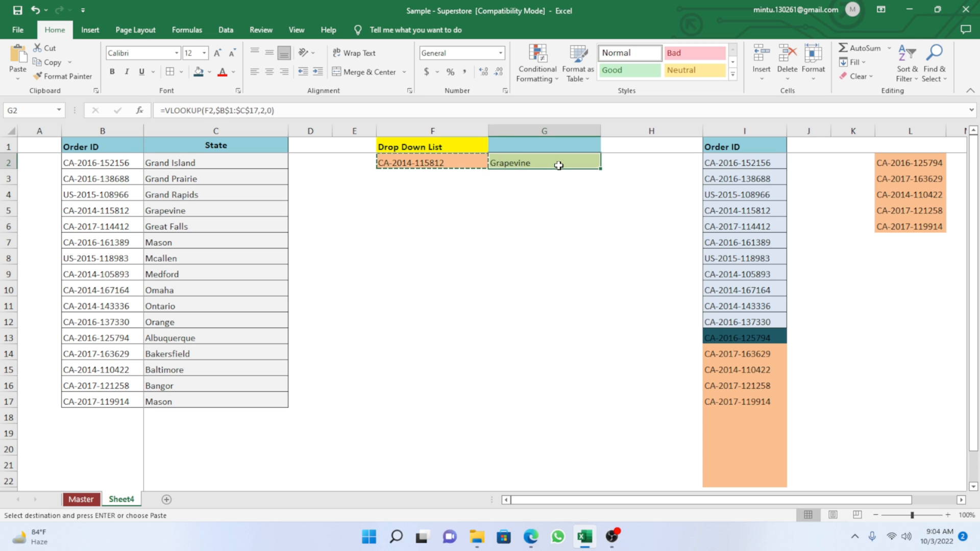